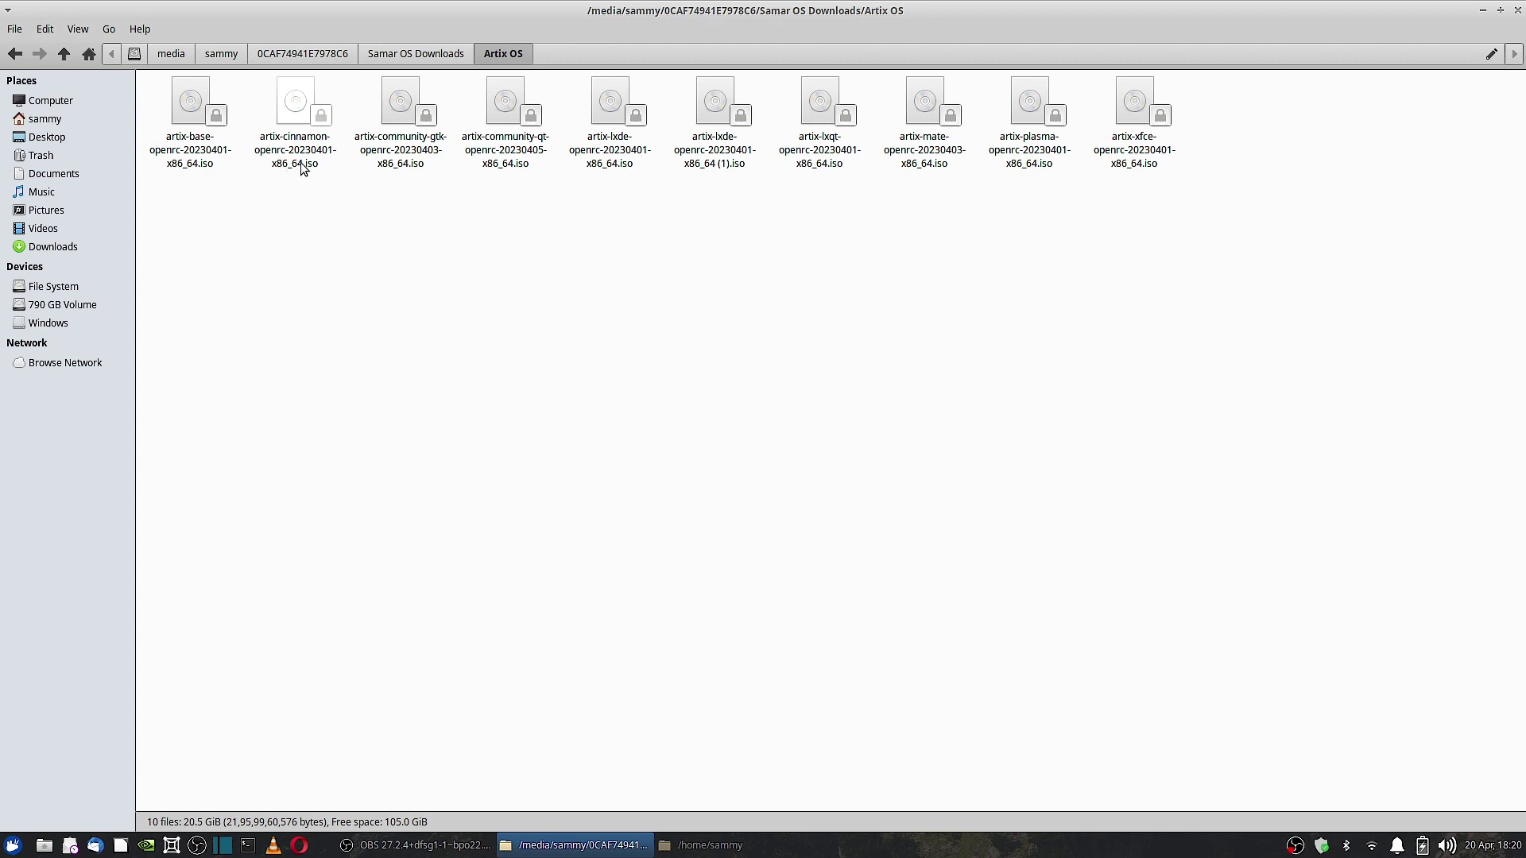
- Open the artix-cinnamon ISO from Caja in Boxes via Open With
right_click(302, 165)
mouse_move(330, 195)
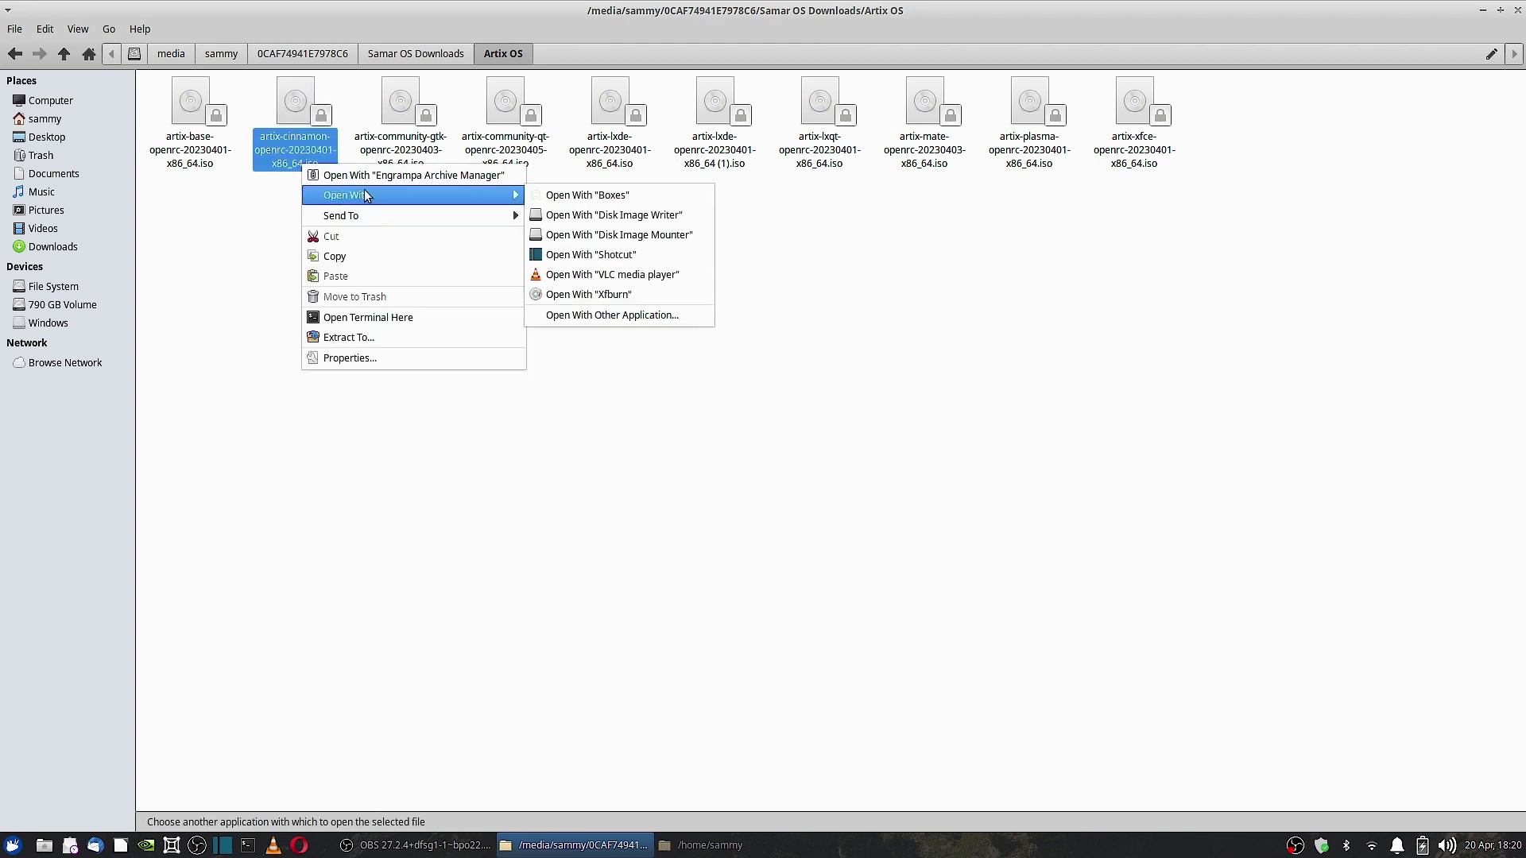
left_click(569, 197)
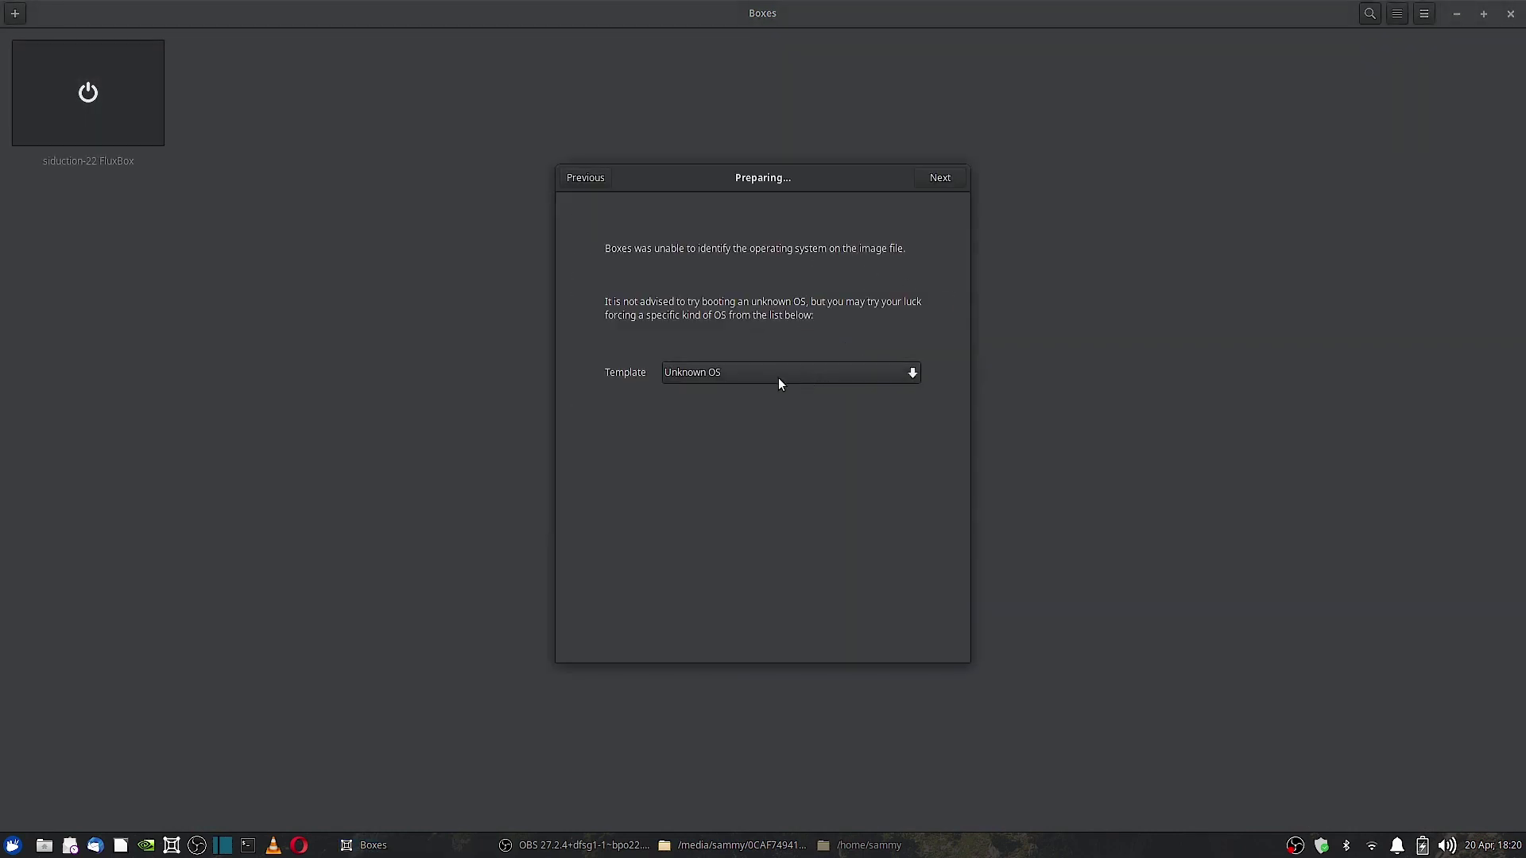
- Choose Arch Linux as the box's OS template and continue to the review step
left_click(702, 375)
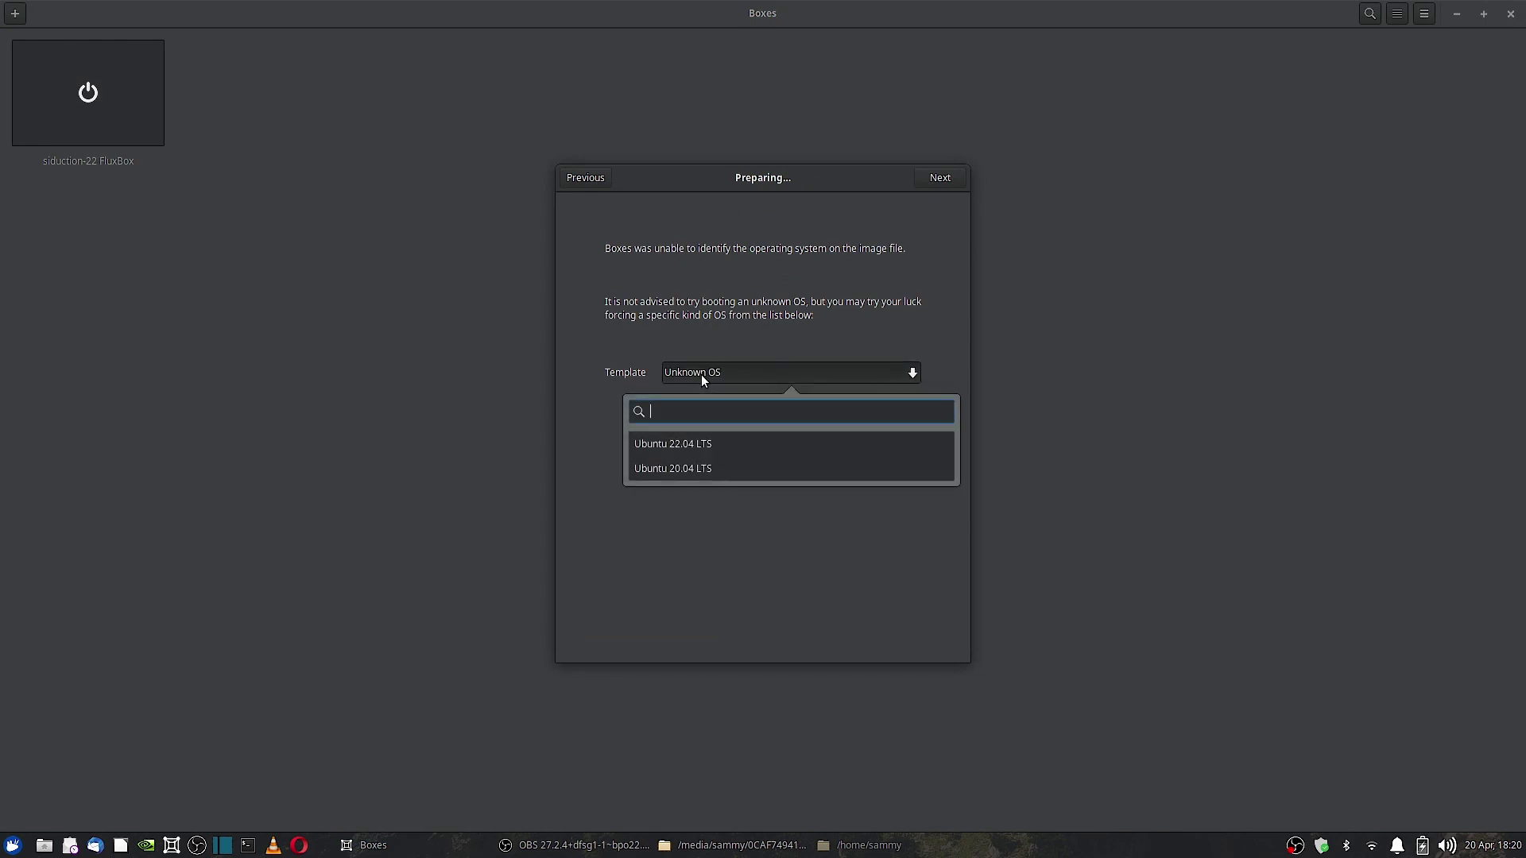
type("arch")
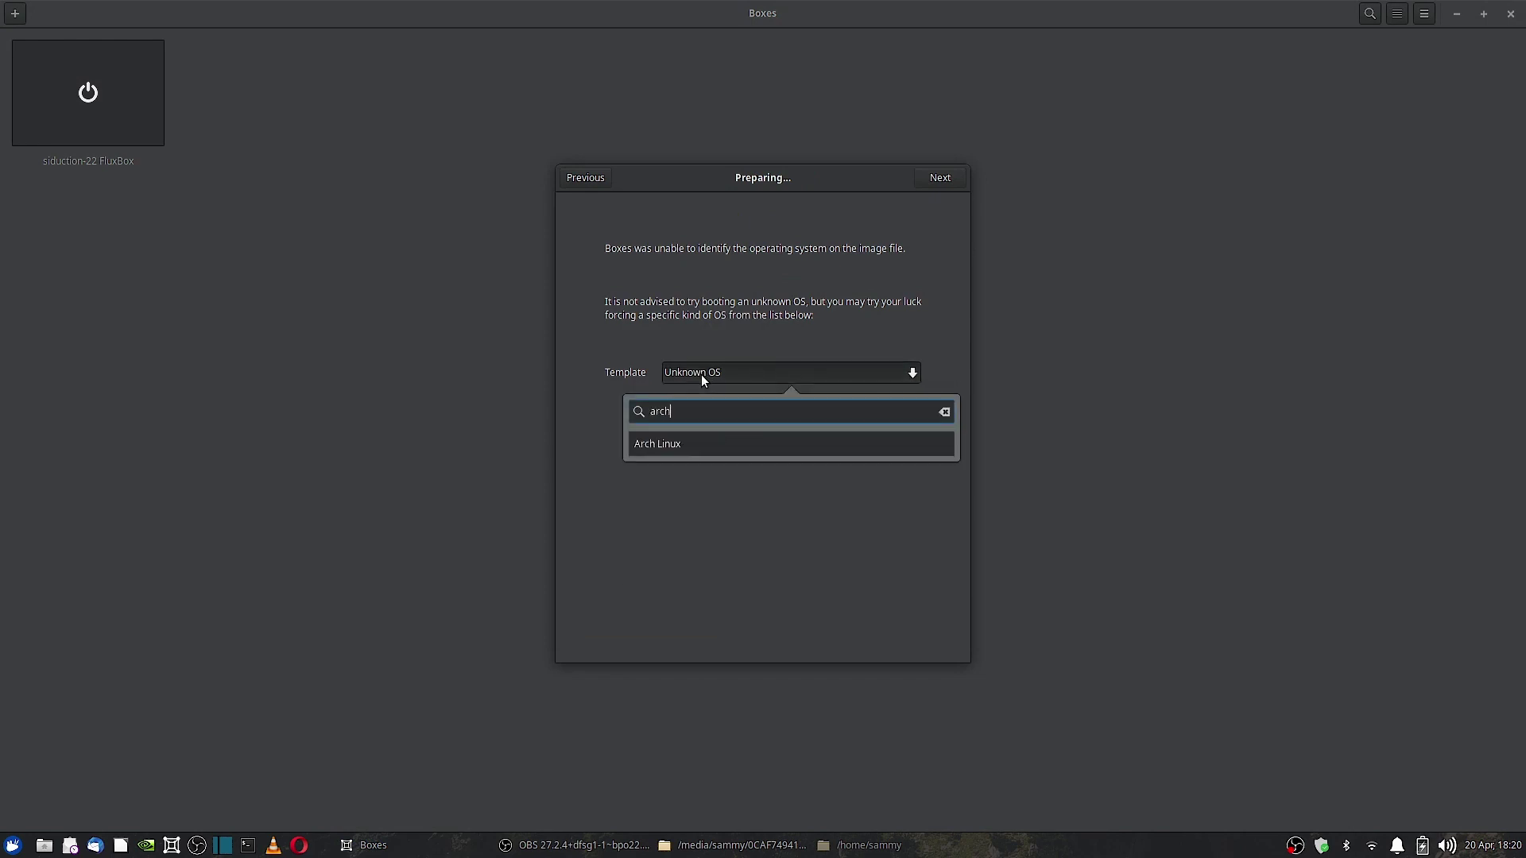
left_click(704, 443)
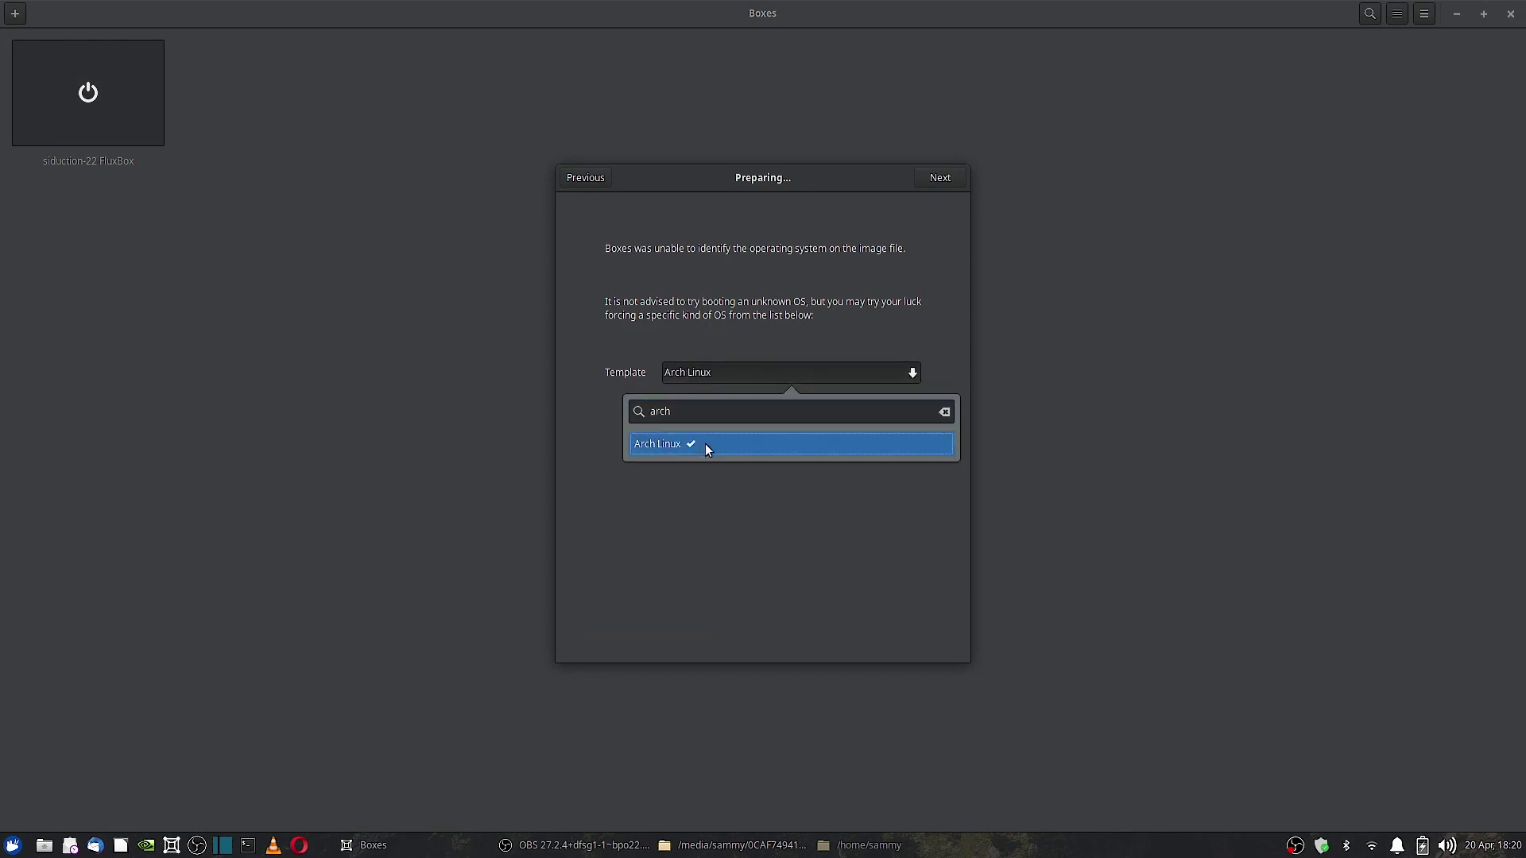
left_click(942, 179)
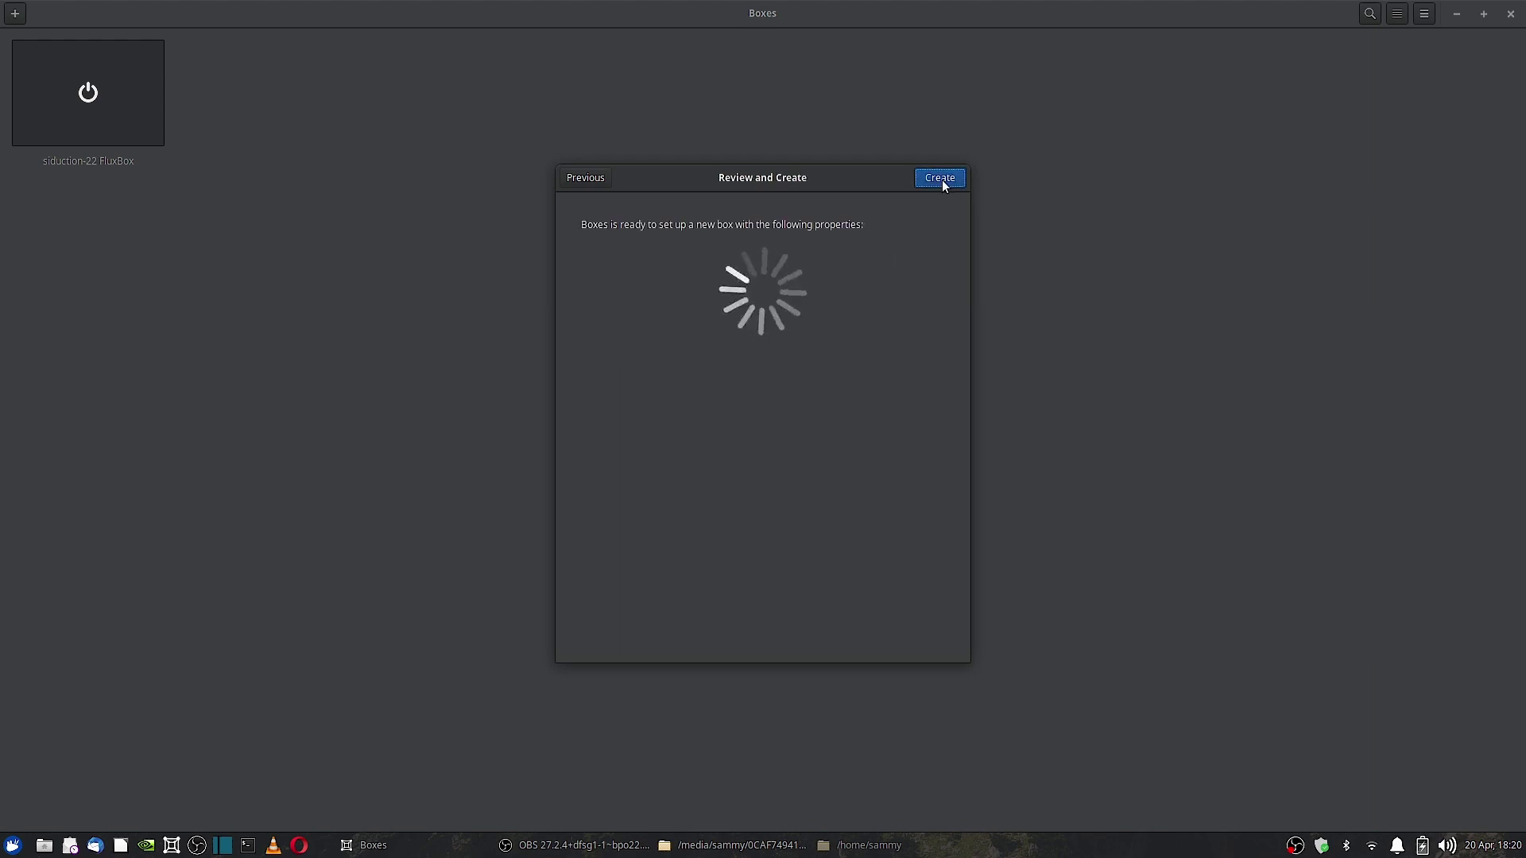
- Set memory to 4.0 GiB and the storage limit to 25.0 GiB
left_click(848, 313)
key("BackSpace")
key("BackSpace")
type("4")
key("Return")
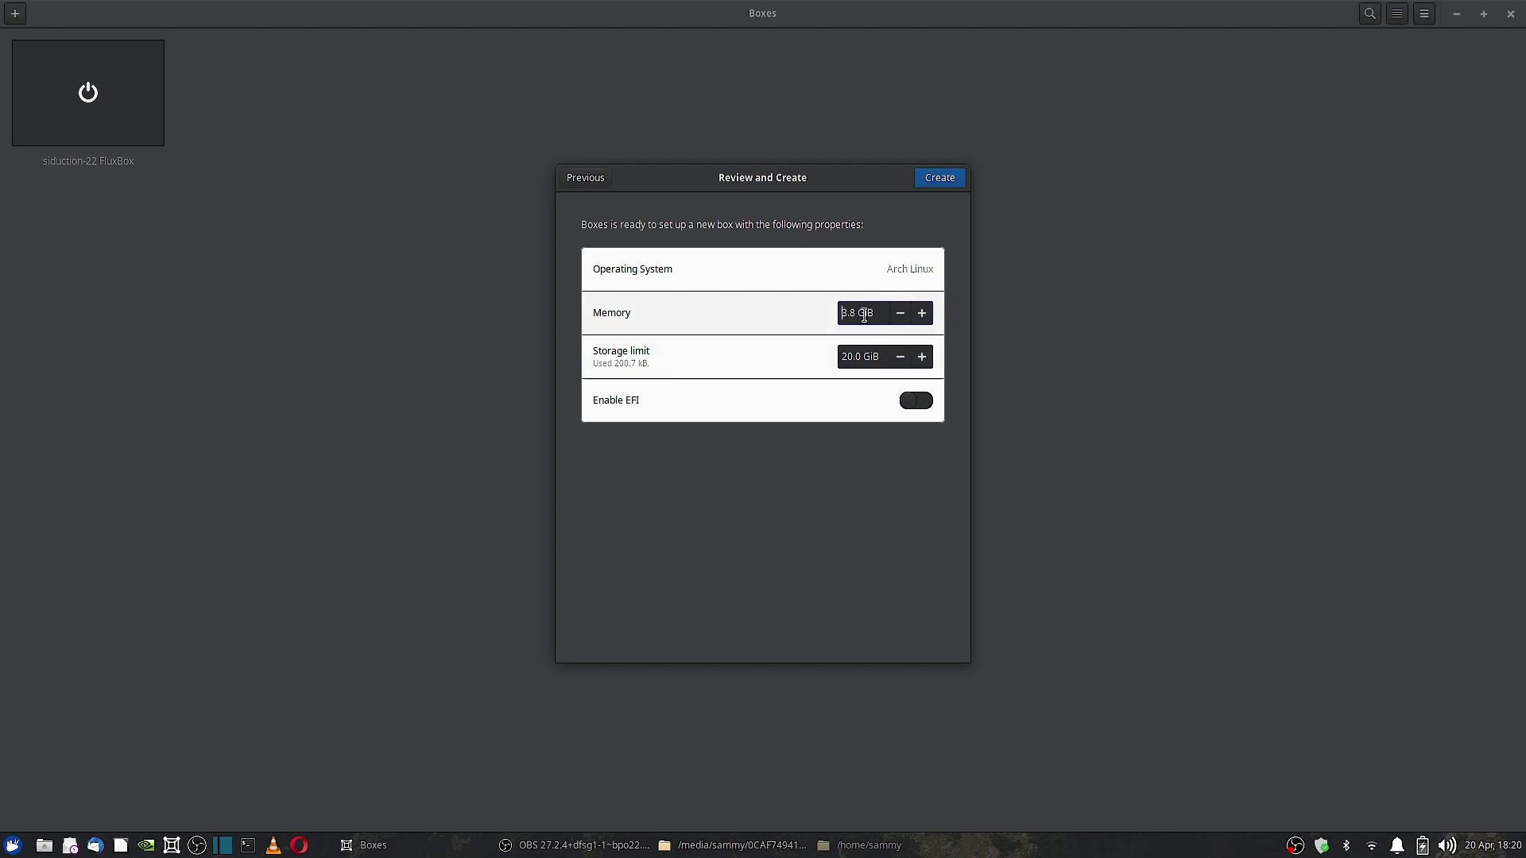
key("Delete")
key("Delete")
key("Delete")
key("Delete")
type("4.0")
left_click(846, 355)
key("Delete")
key("Delete")
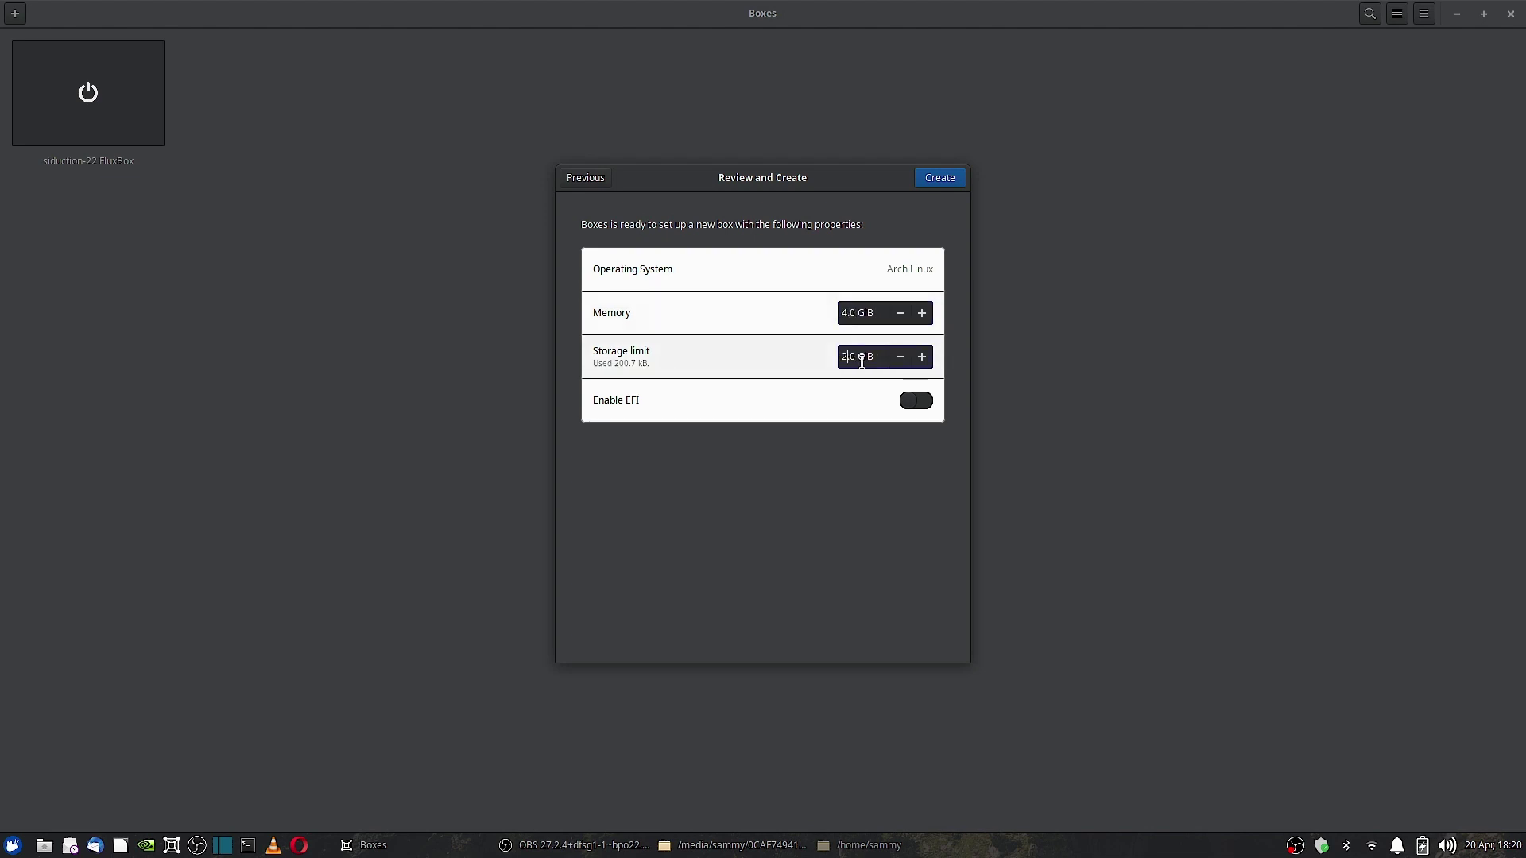
type("5.")
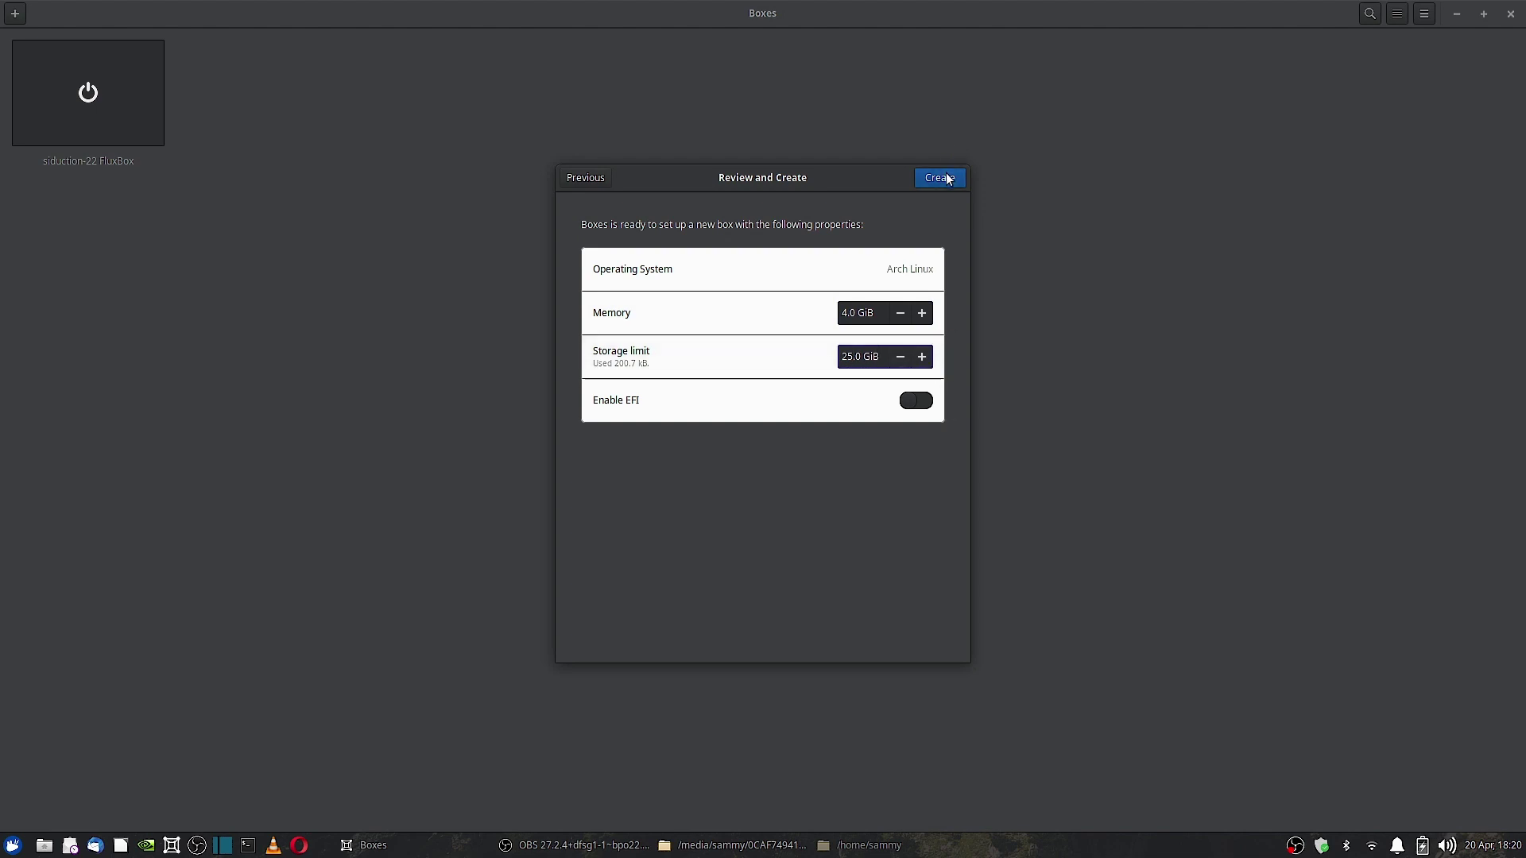
- Create the box, show it full screen, and boot the From CD/DVD/ISO menu entry
left_click(940, 177)
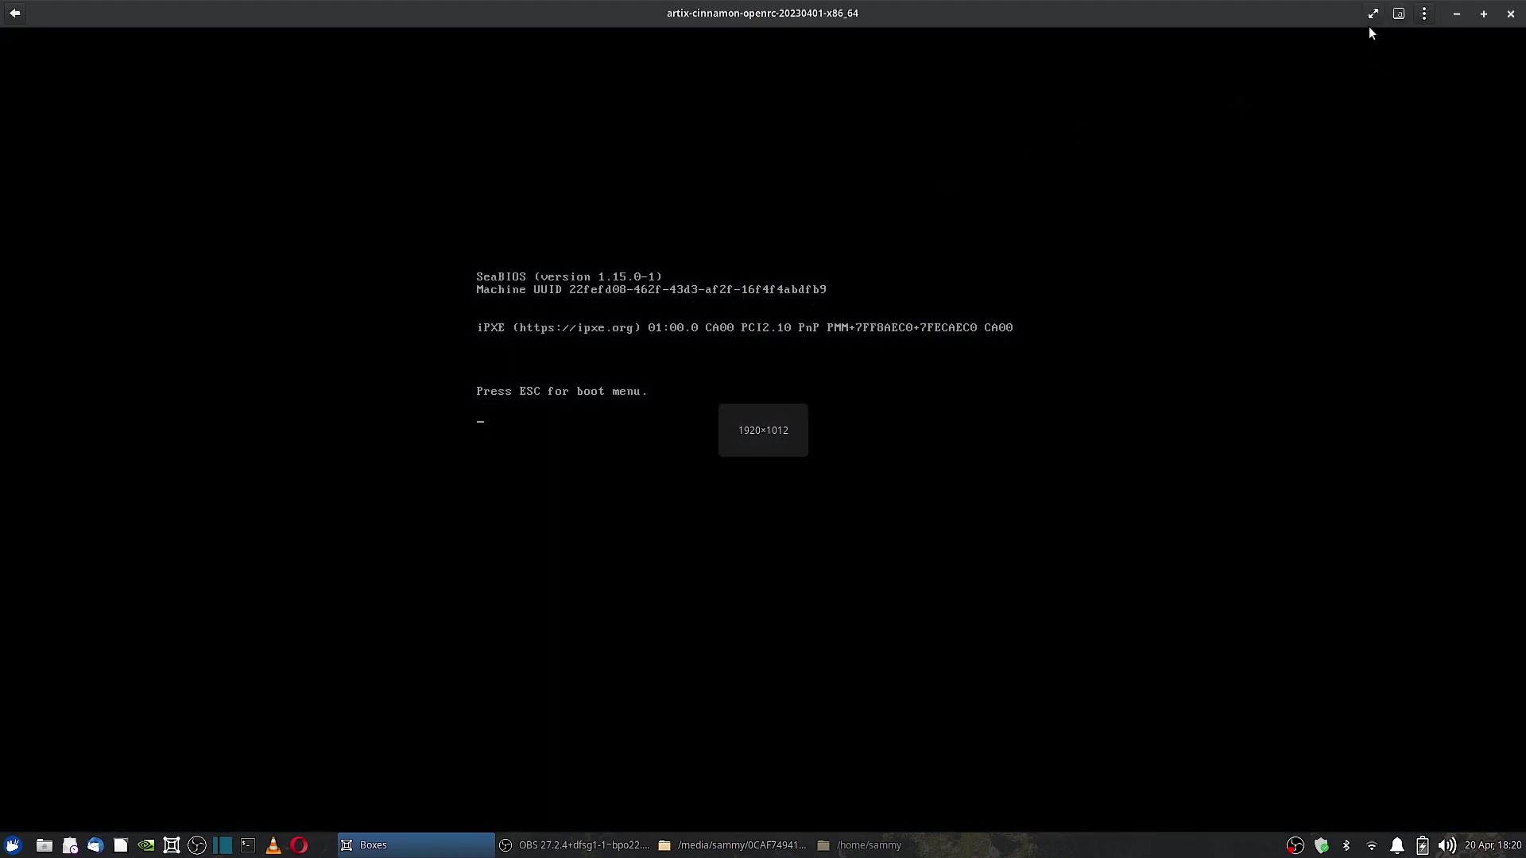
left_click(1370, 15)
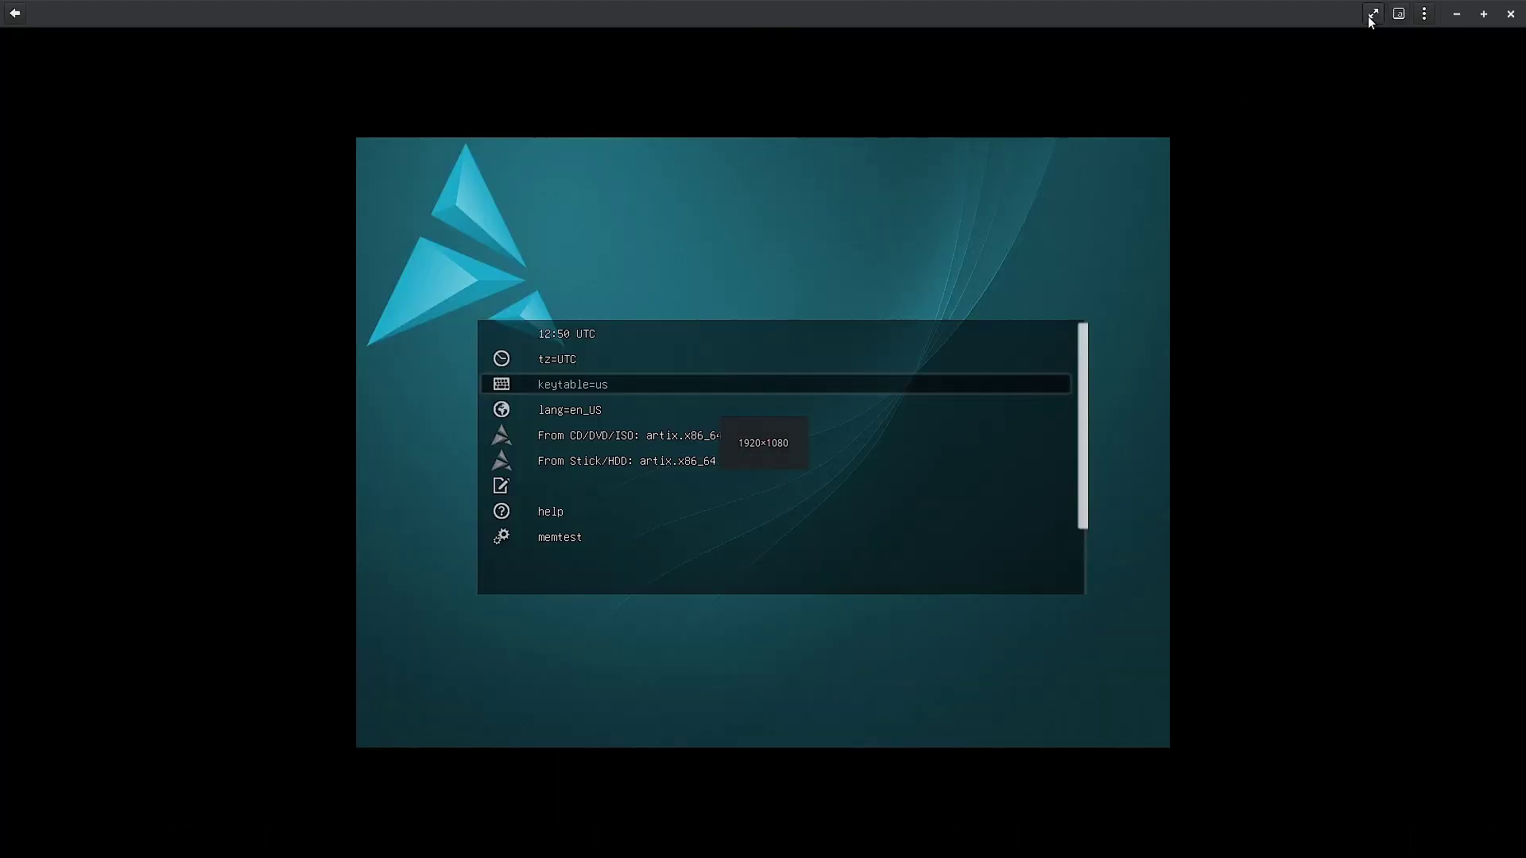
key("Down")
key("Up")
key("Up")
key("Up")
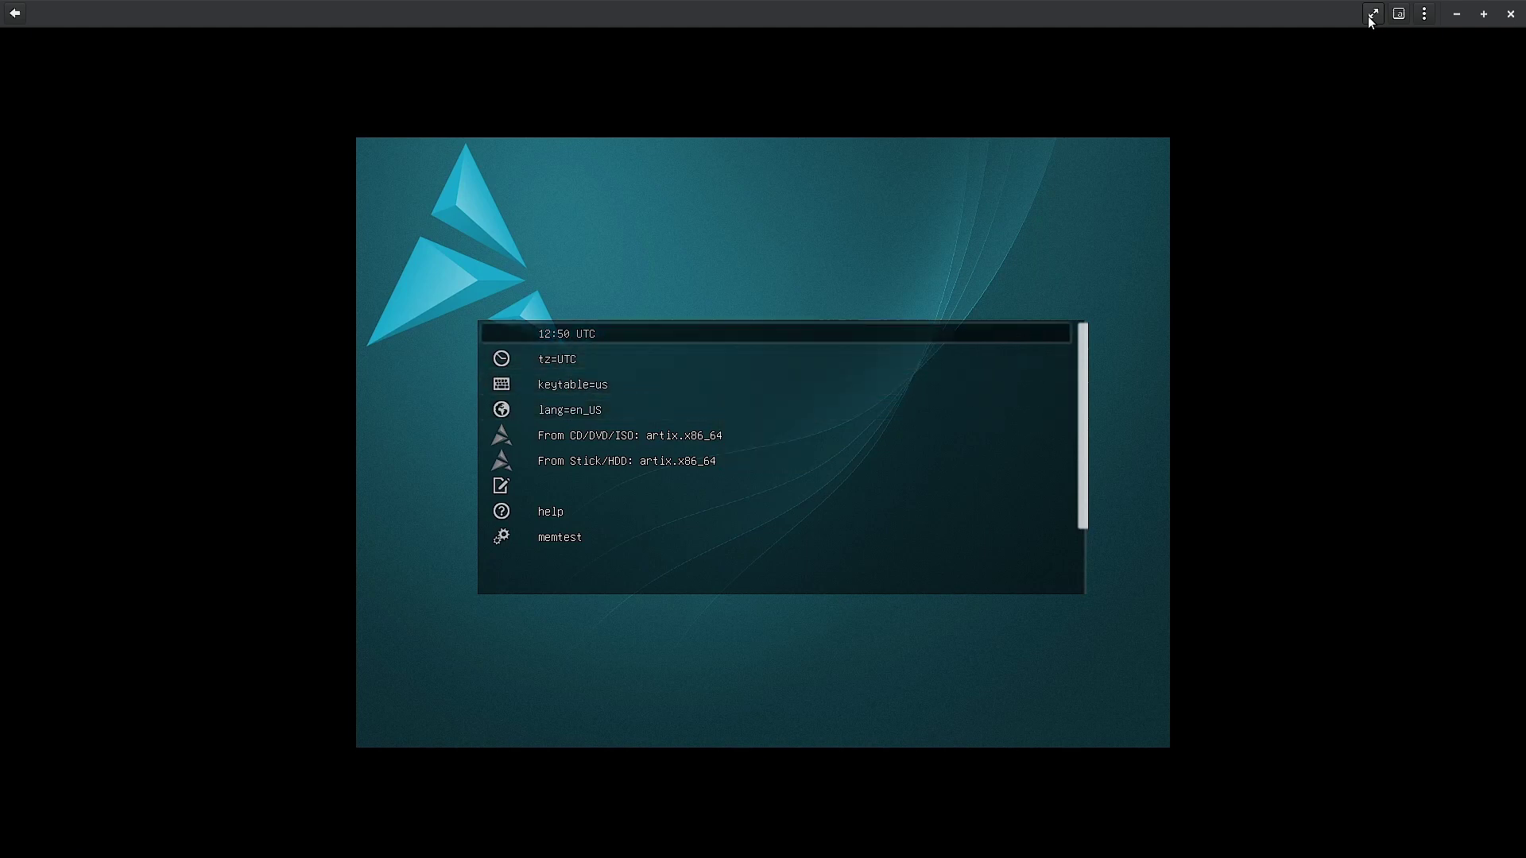
key("Down")
key("Down")
key("Down")
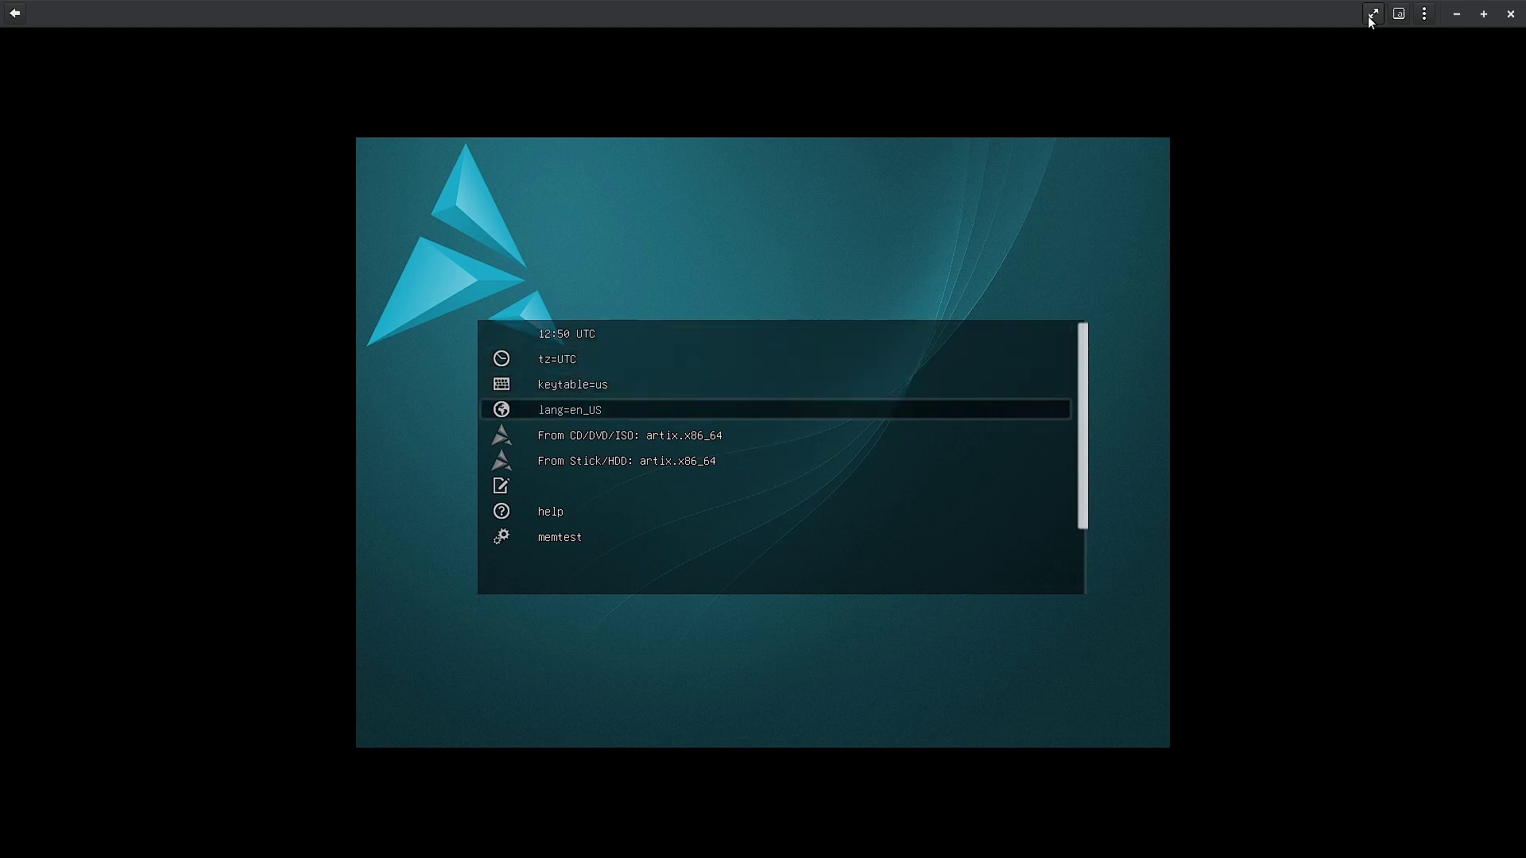
key("Down")
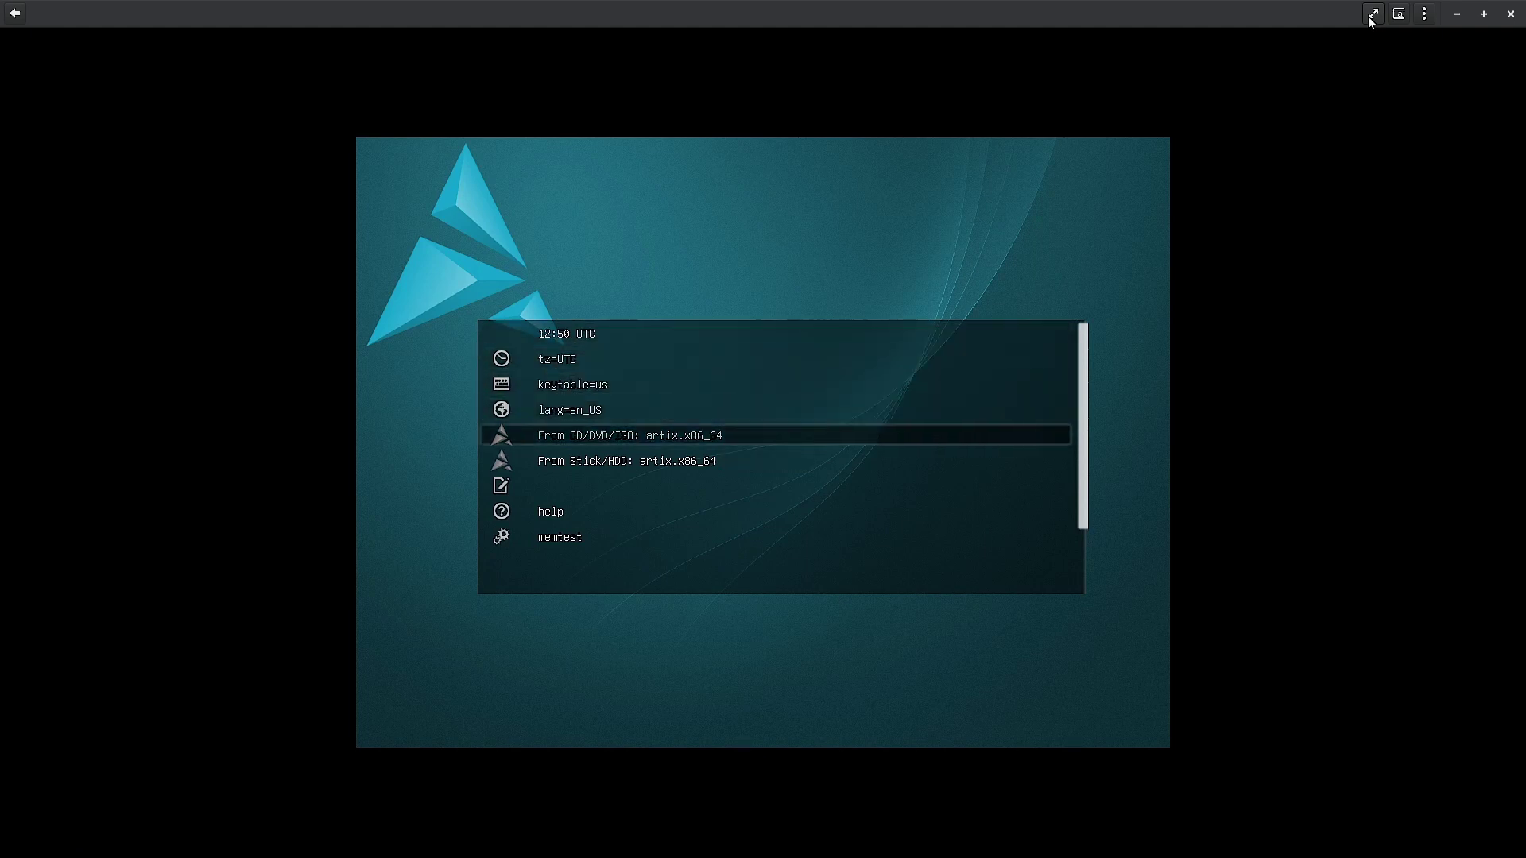
key("Down")
key("Down")
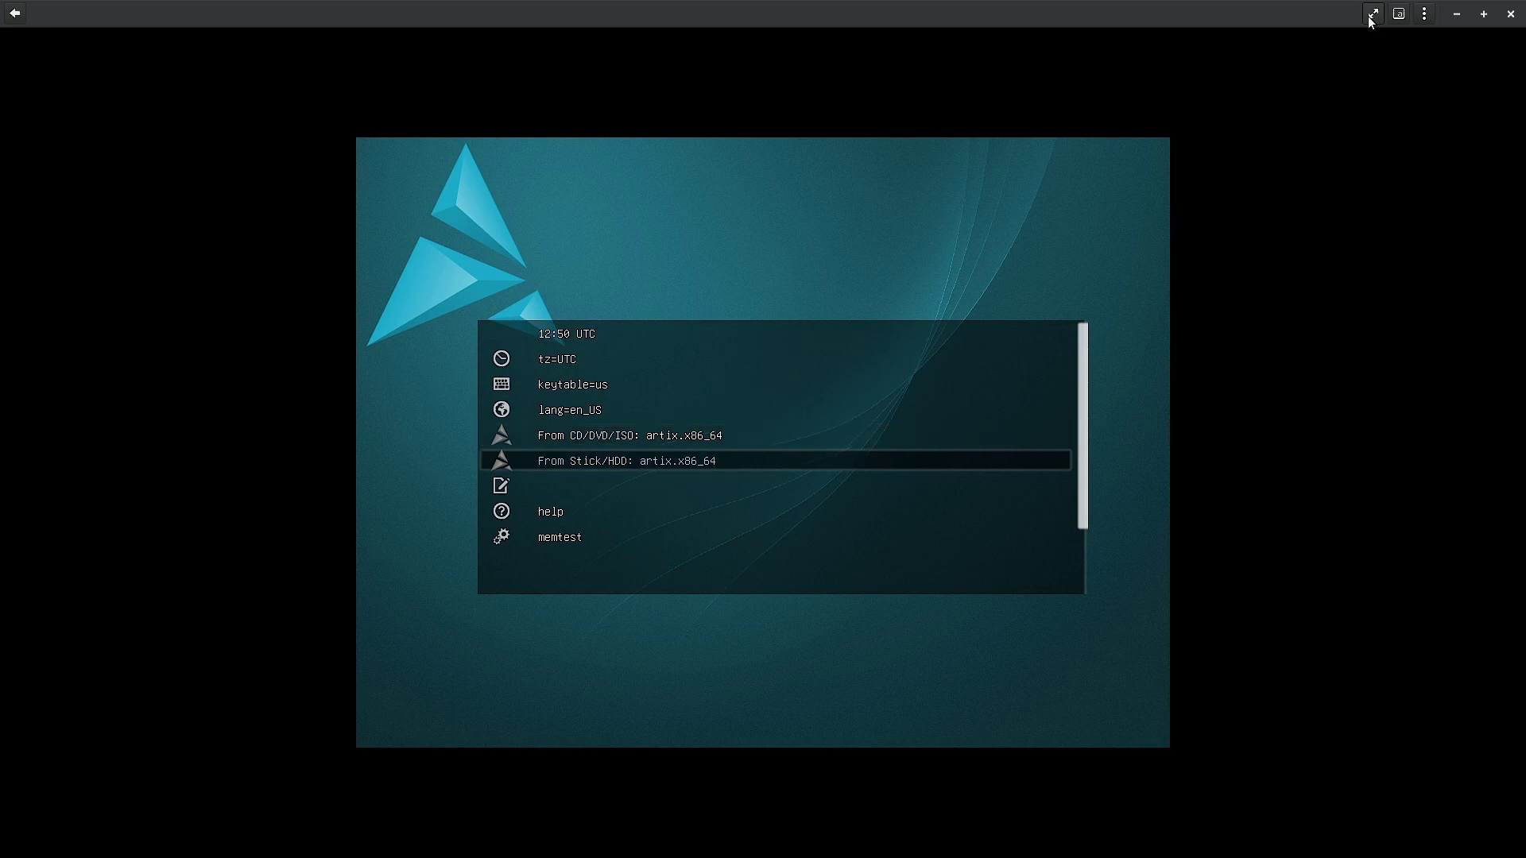
key("Up")
key("Up")
key("Up")
key("Up")
key("Up")
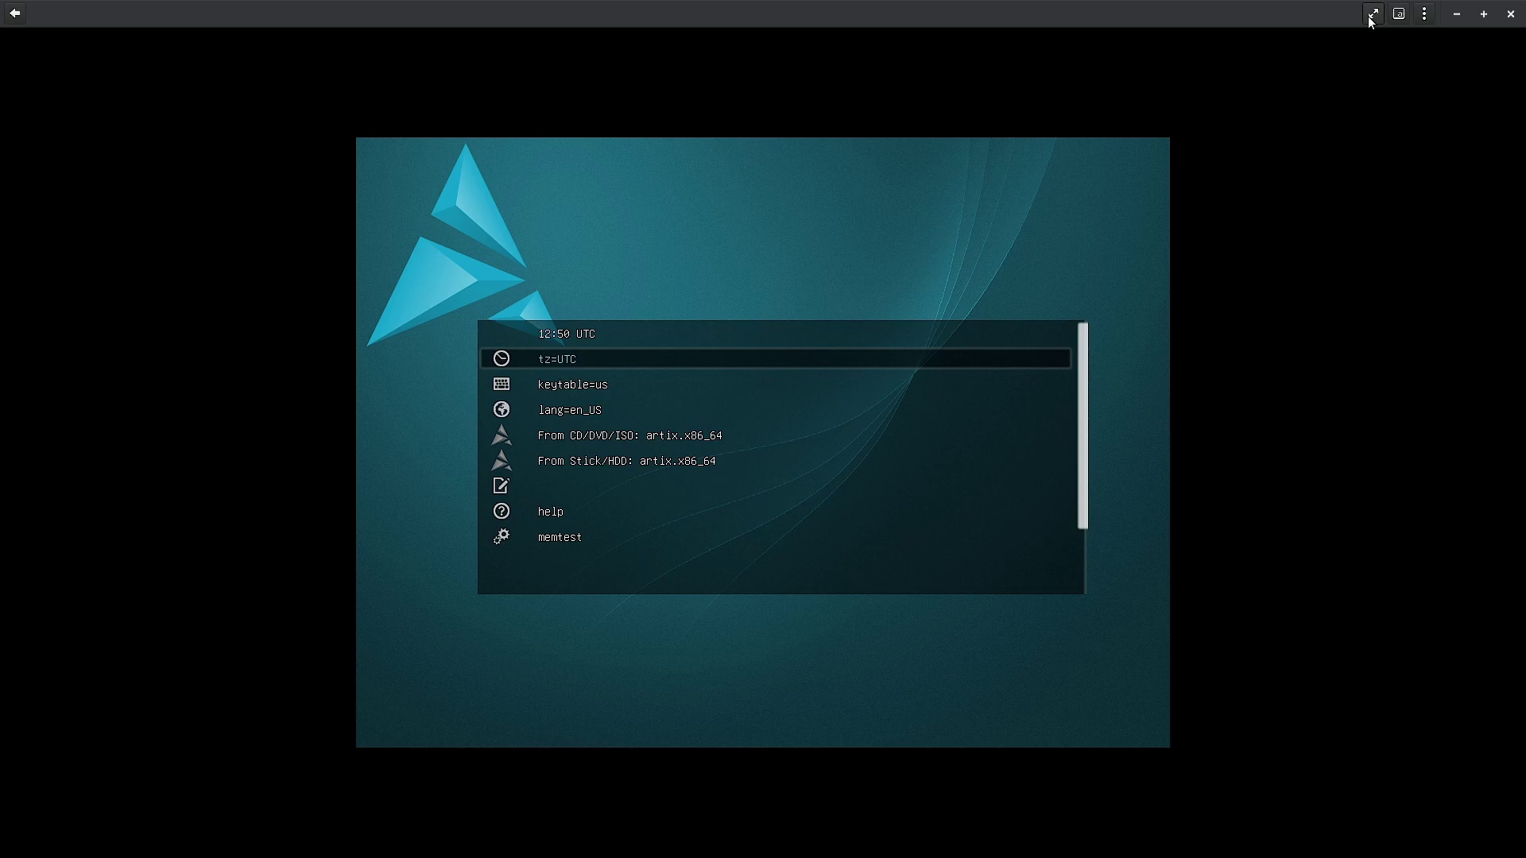
key("Down")
key("Down")
key("Down")
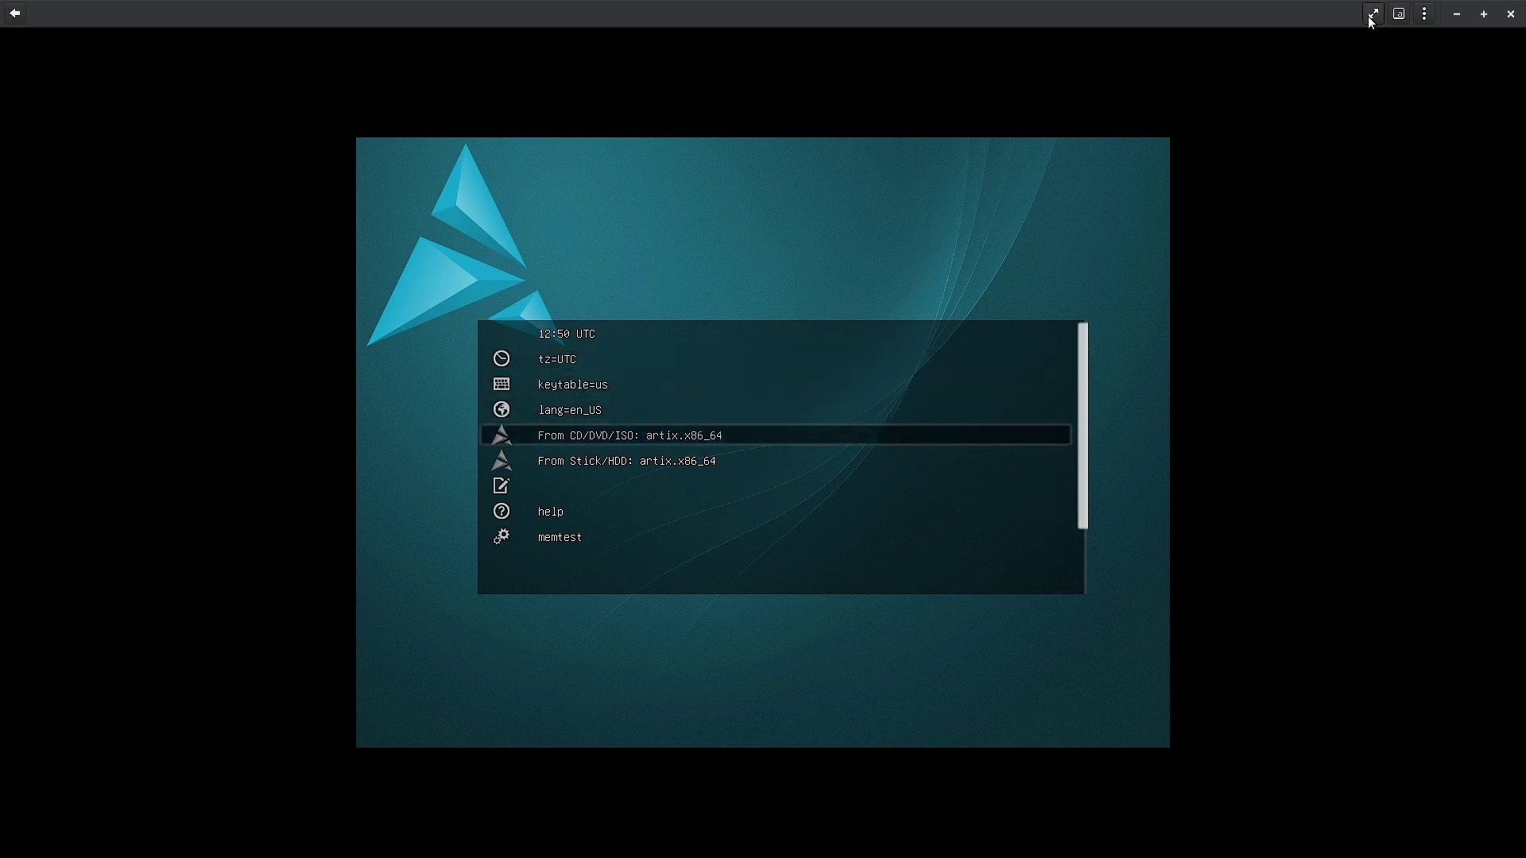
key("Down")
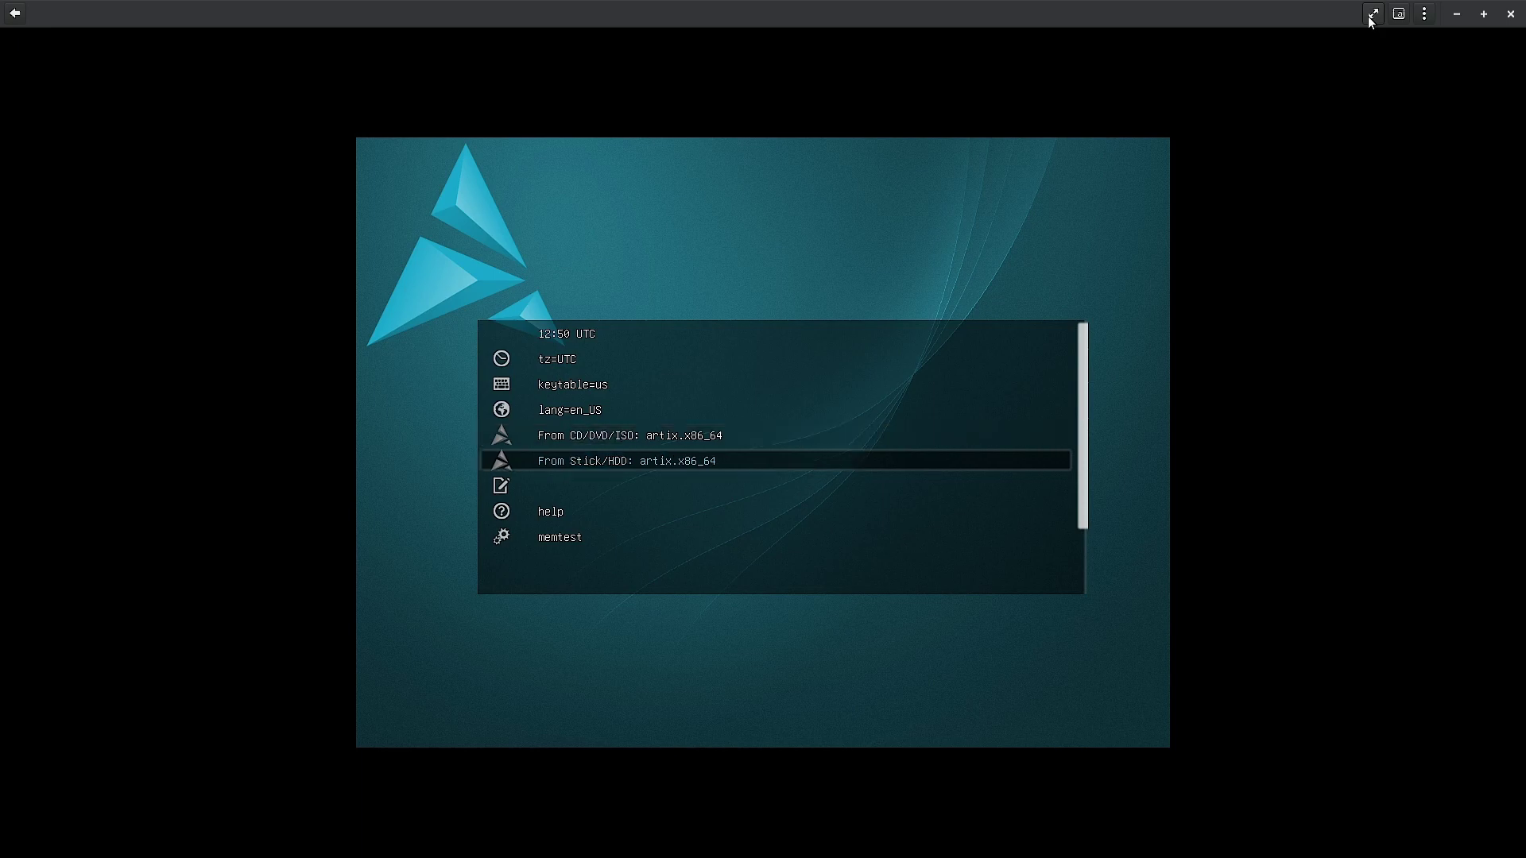
key("Up")
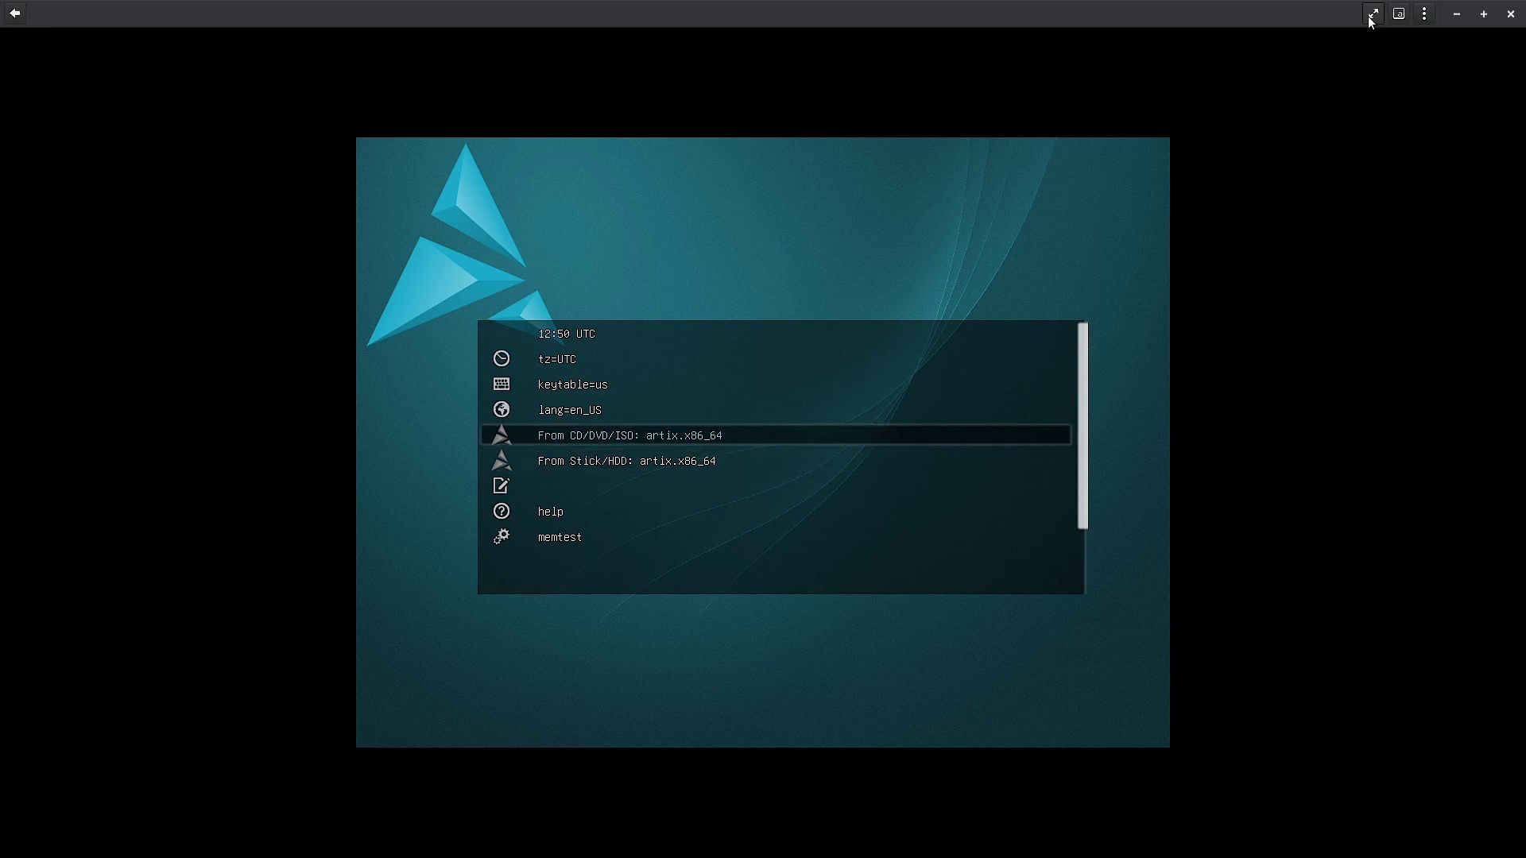
key("Down")
key("Down")
key("Down")
key("Down")
key("Down")
key("Up")
key("Up")
key("Up")
key("Up")
key("Up")
key("Return")
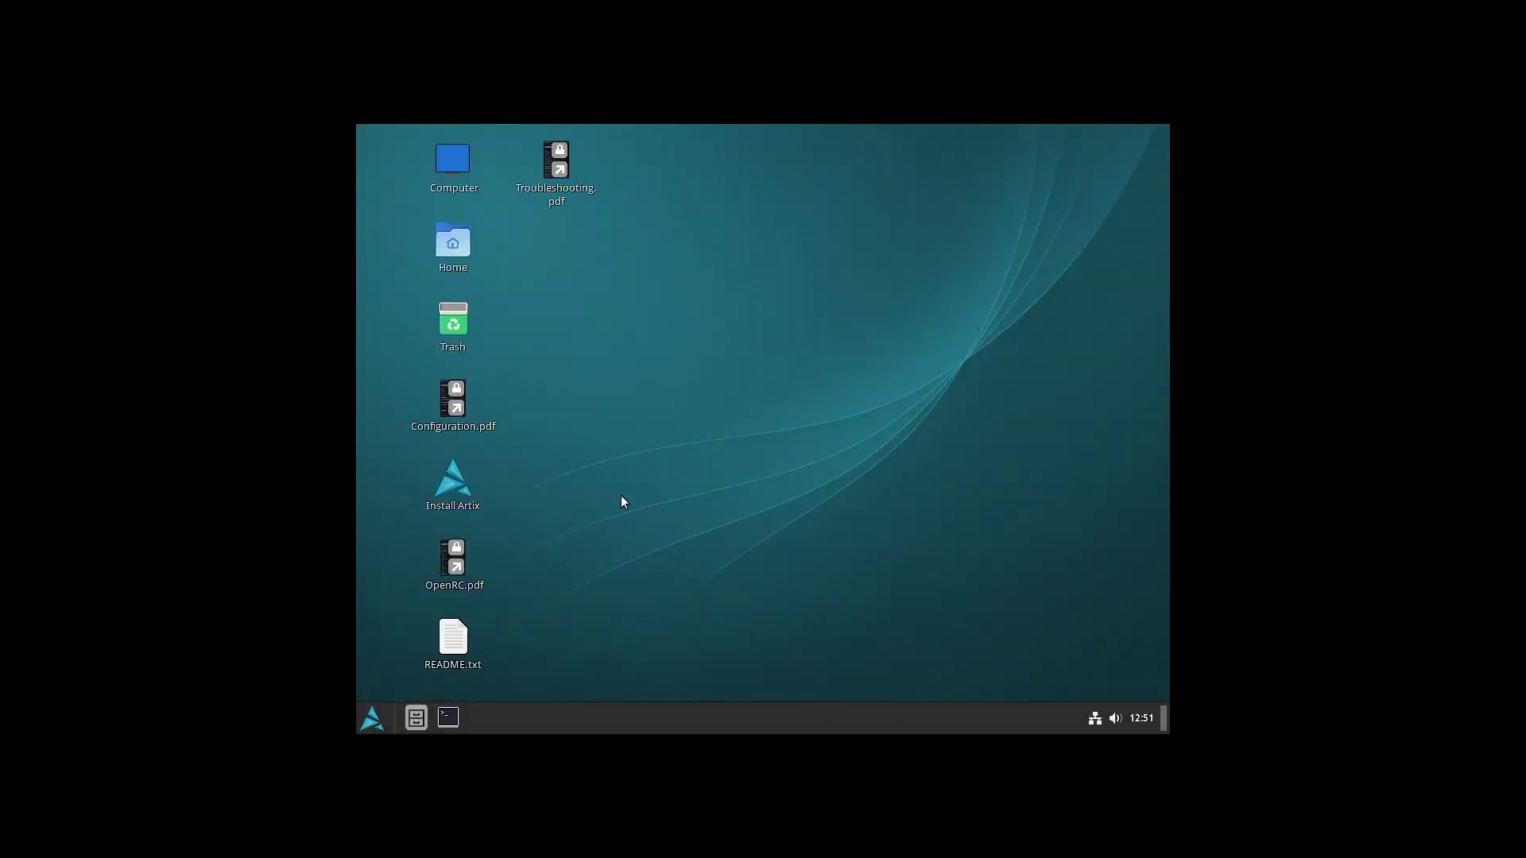
- Search the live session's Menu for 'dis' and launch Display settings
left_click(368, 724)
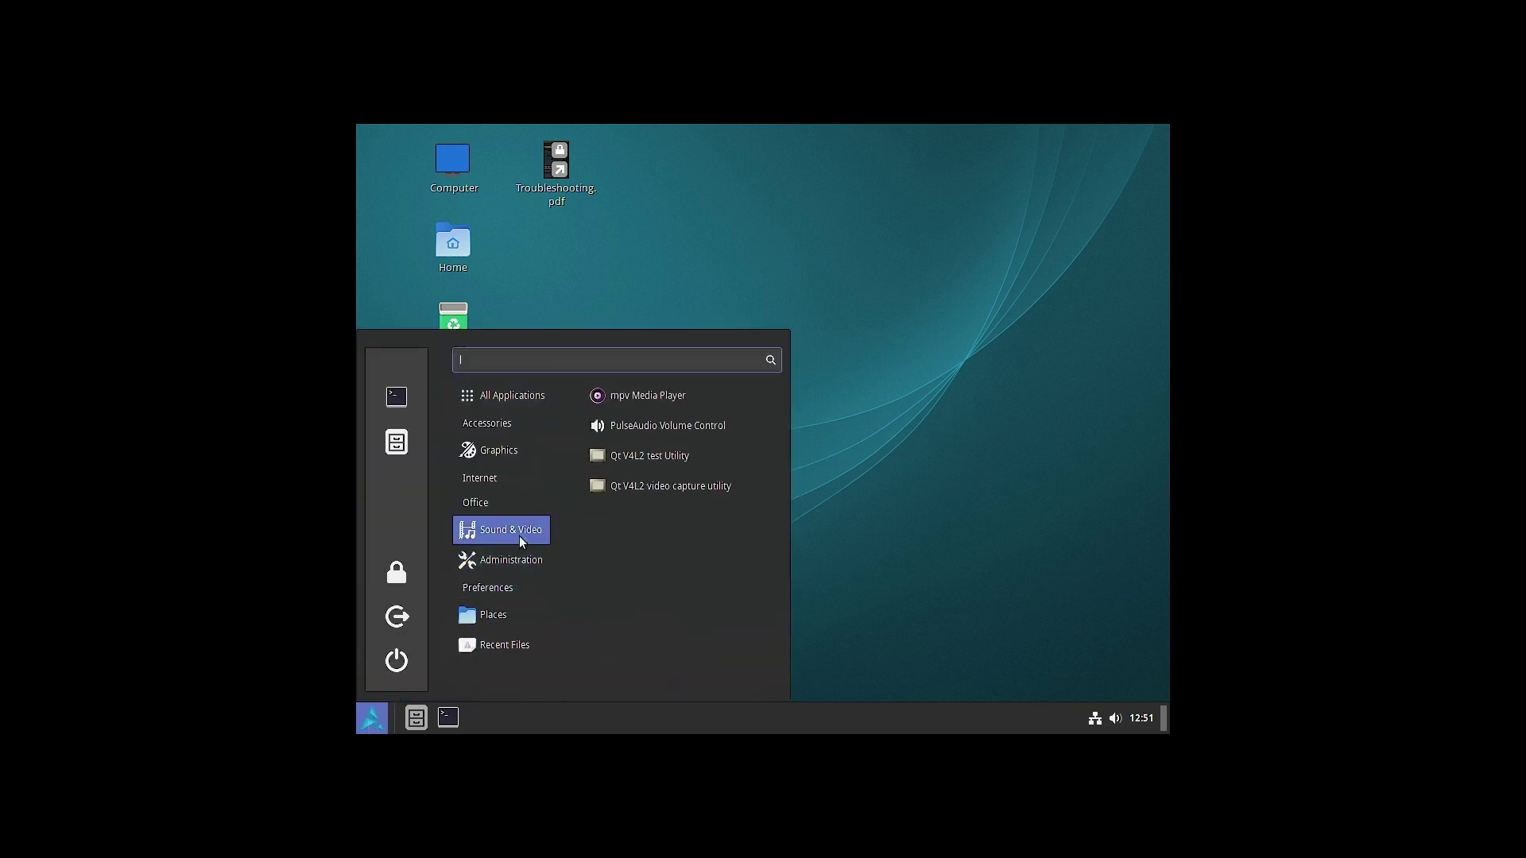
mouse_move(516, 574)
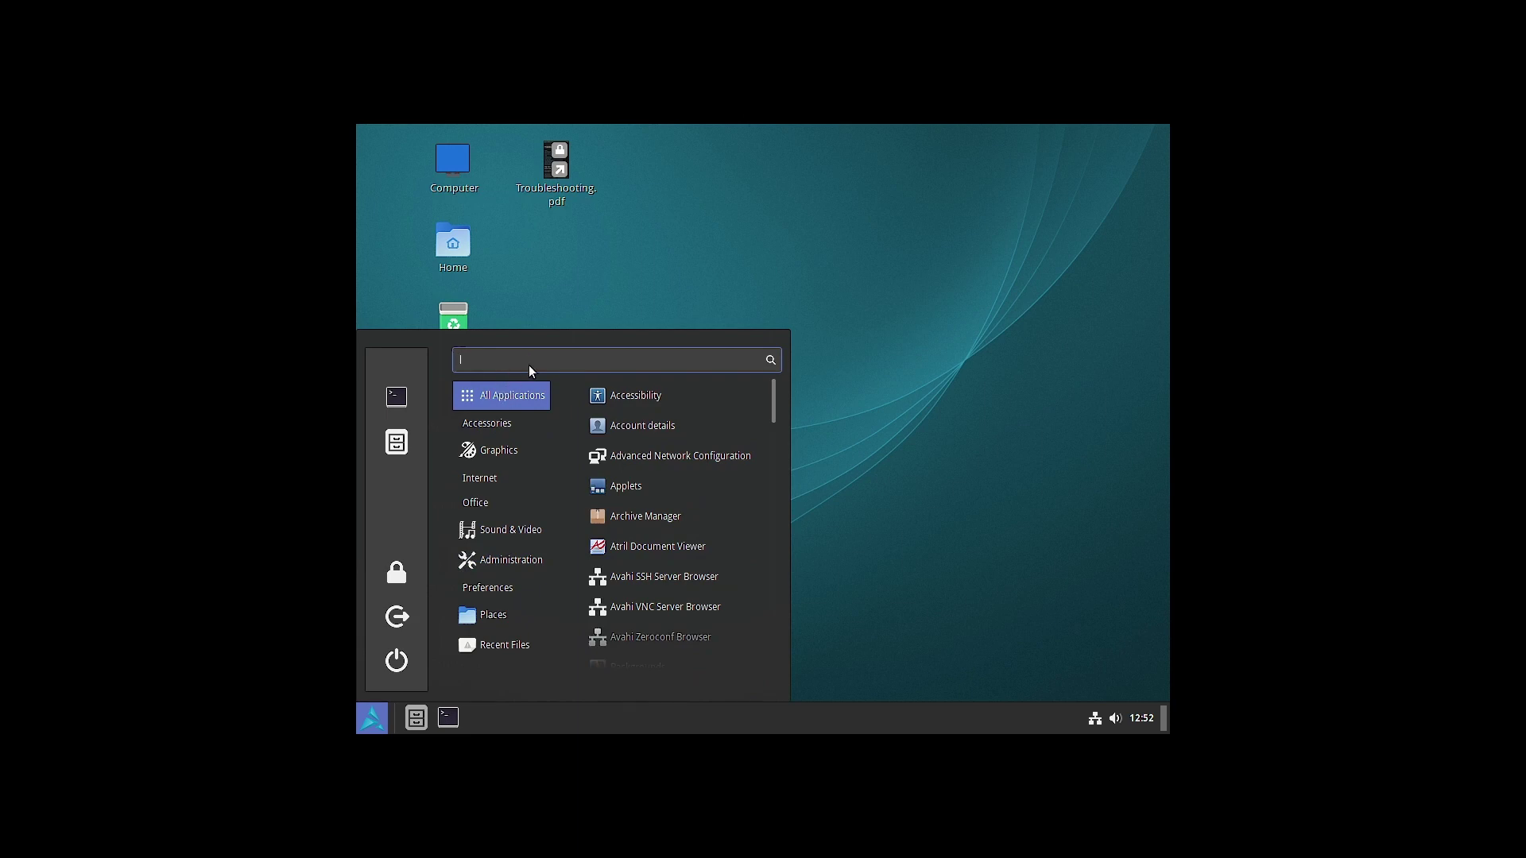
type("dis")
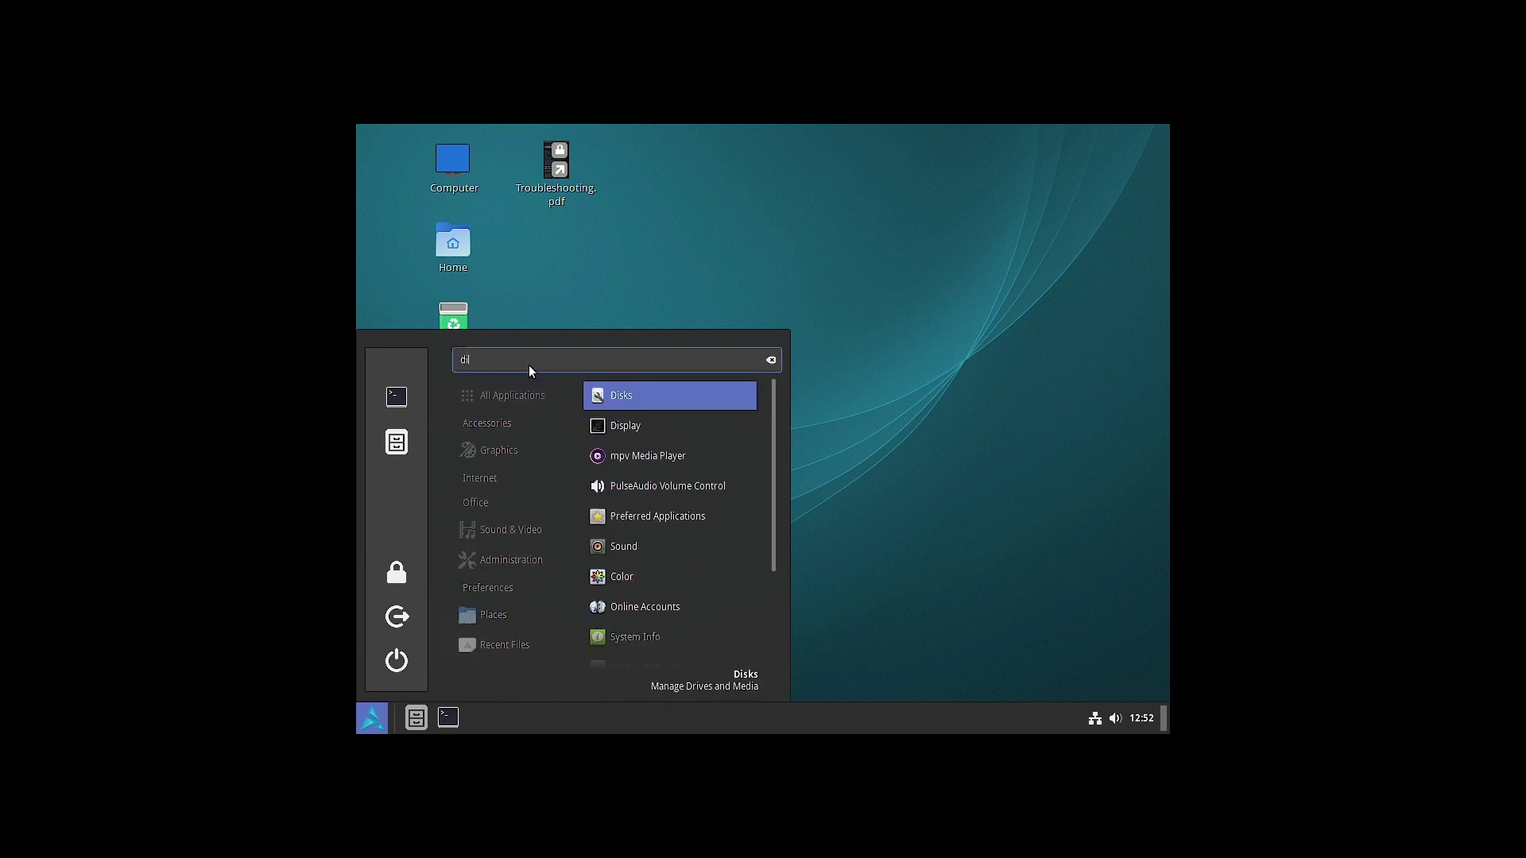
left_click(669, 427)
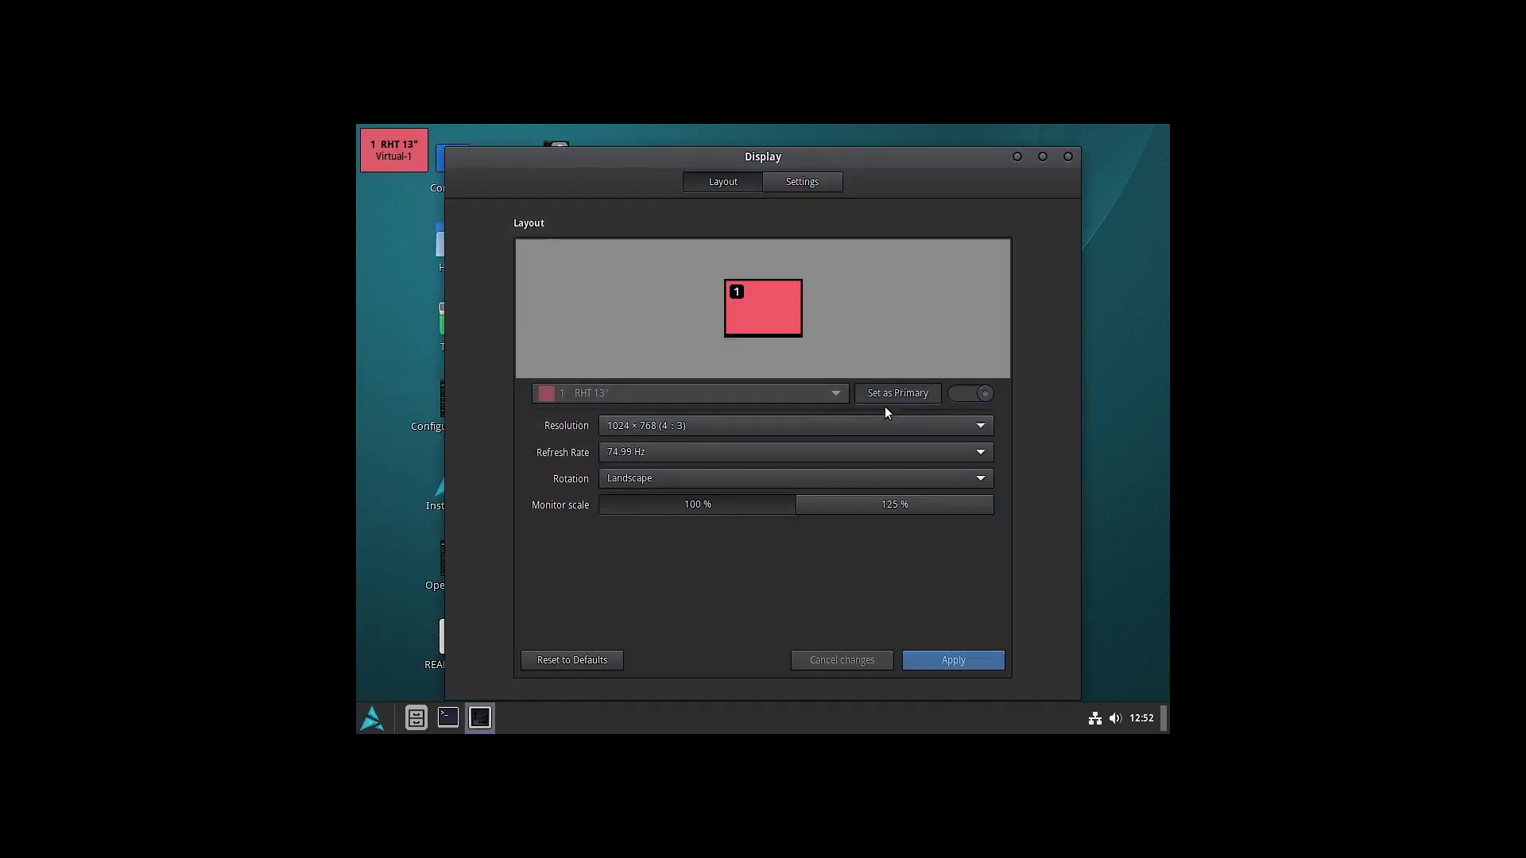
- Switch the resolution to 1920 × 1080 (16:9), keep it, and close Display settings
left_click(833, 426)
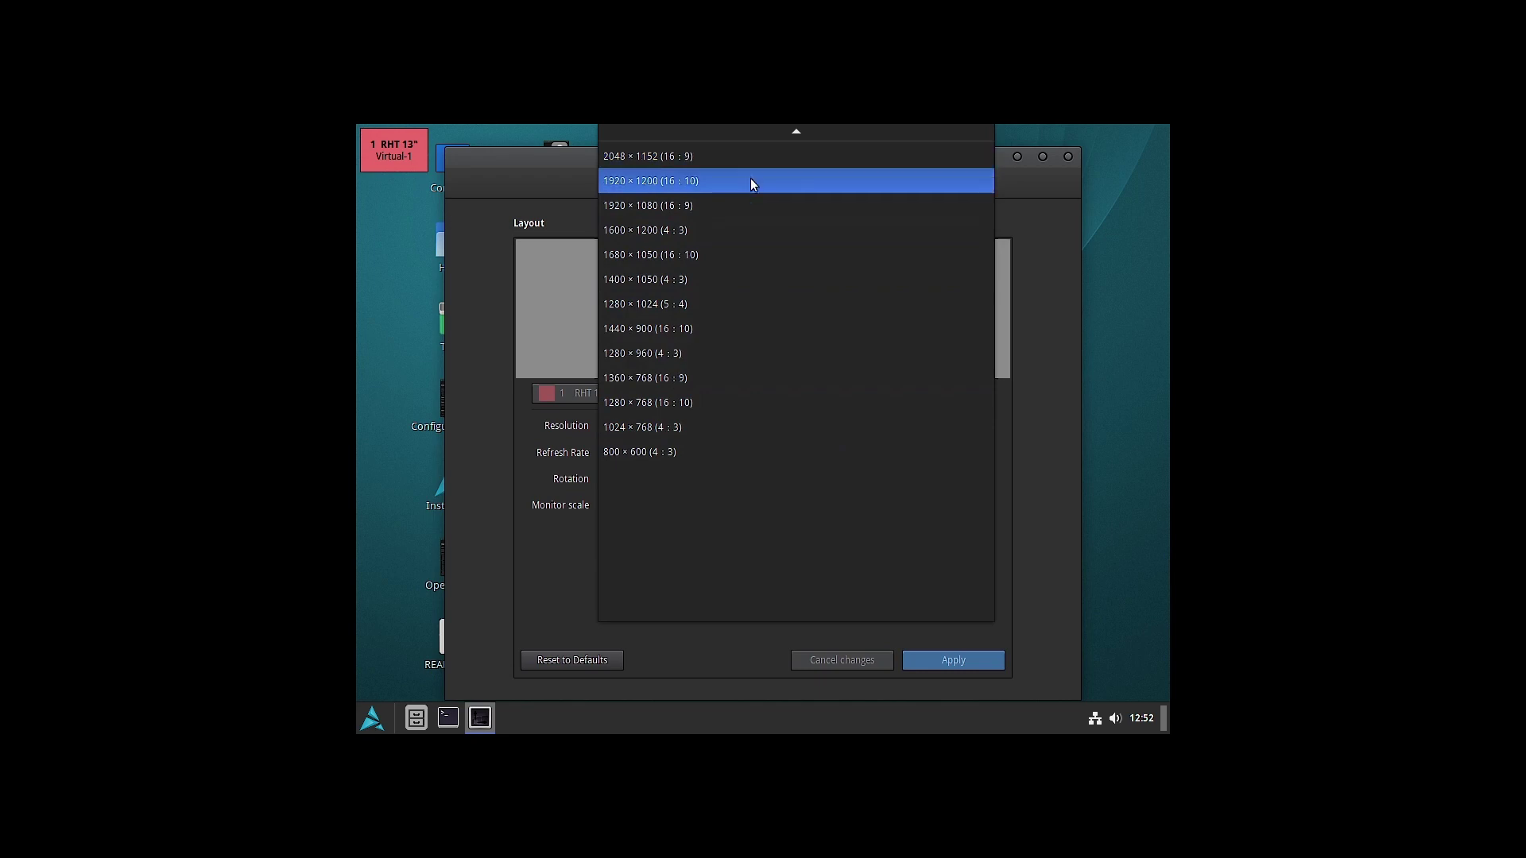
left_click(732, 207)
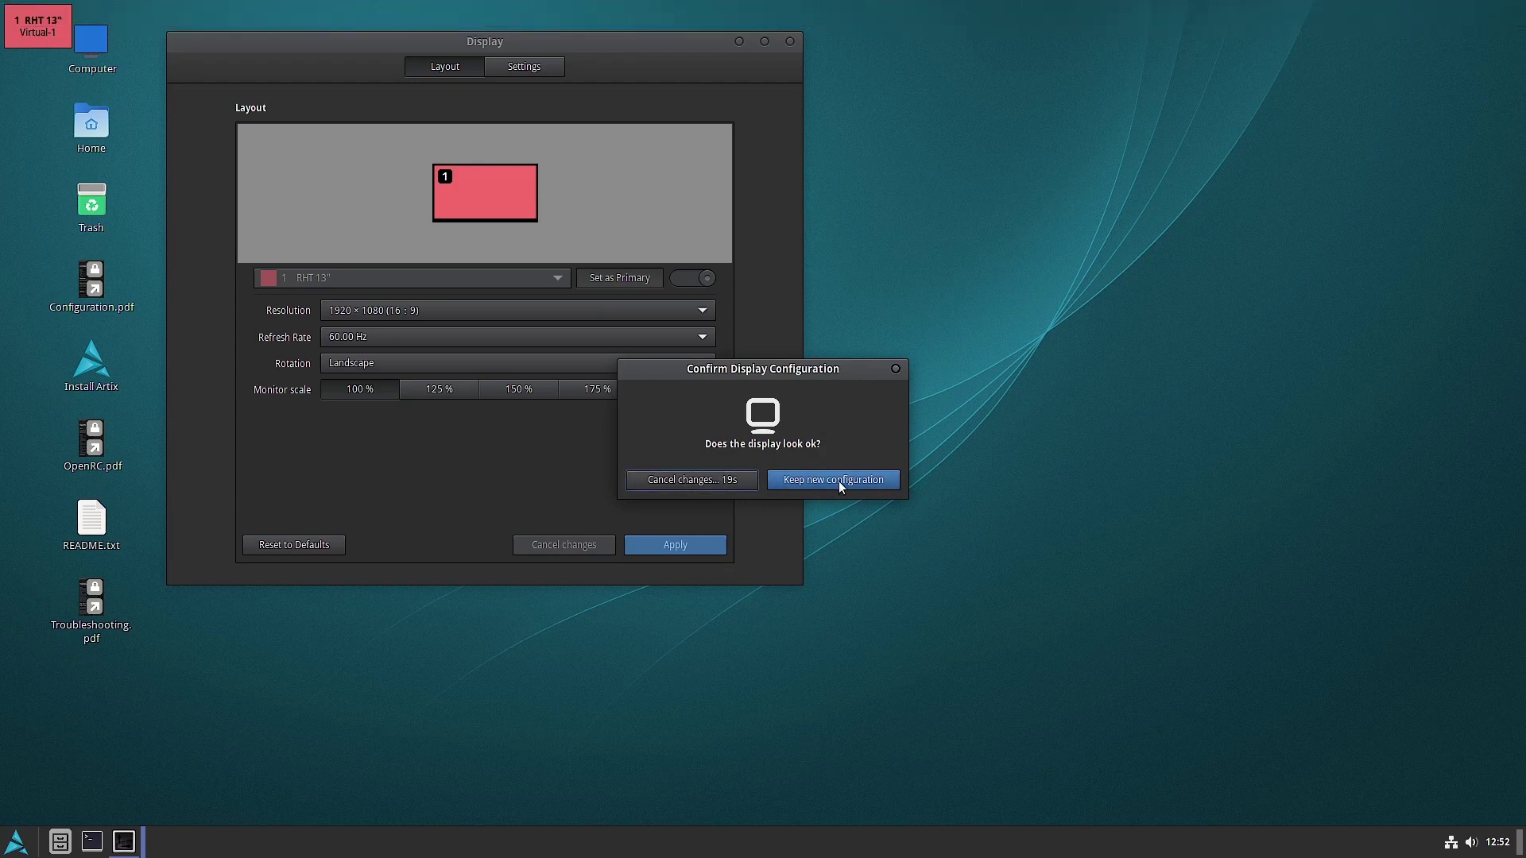
left_click(838, 483)
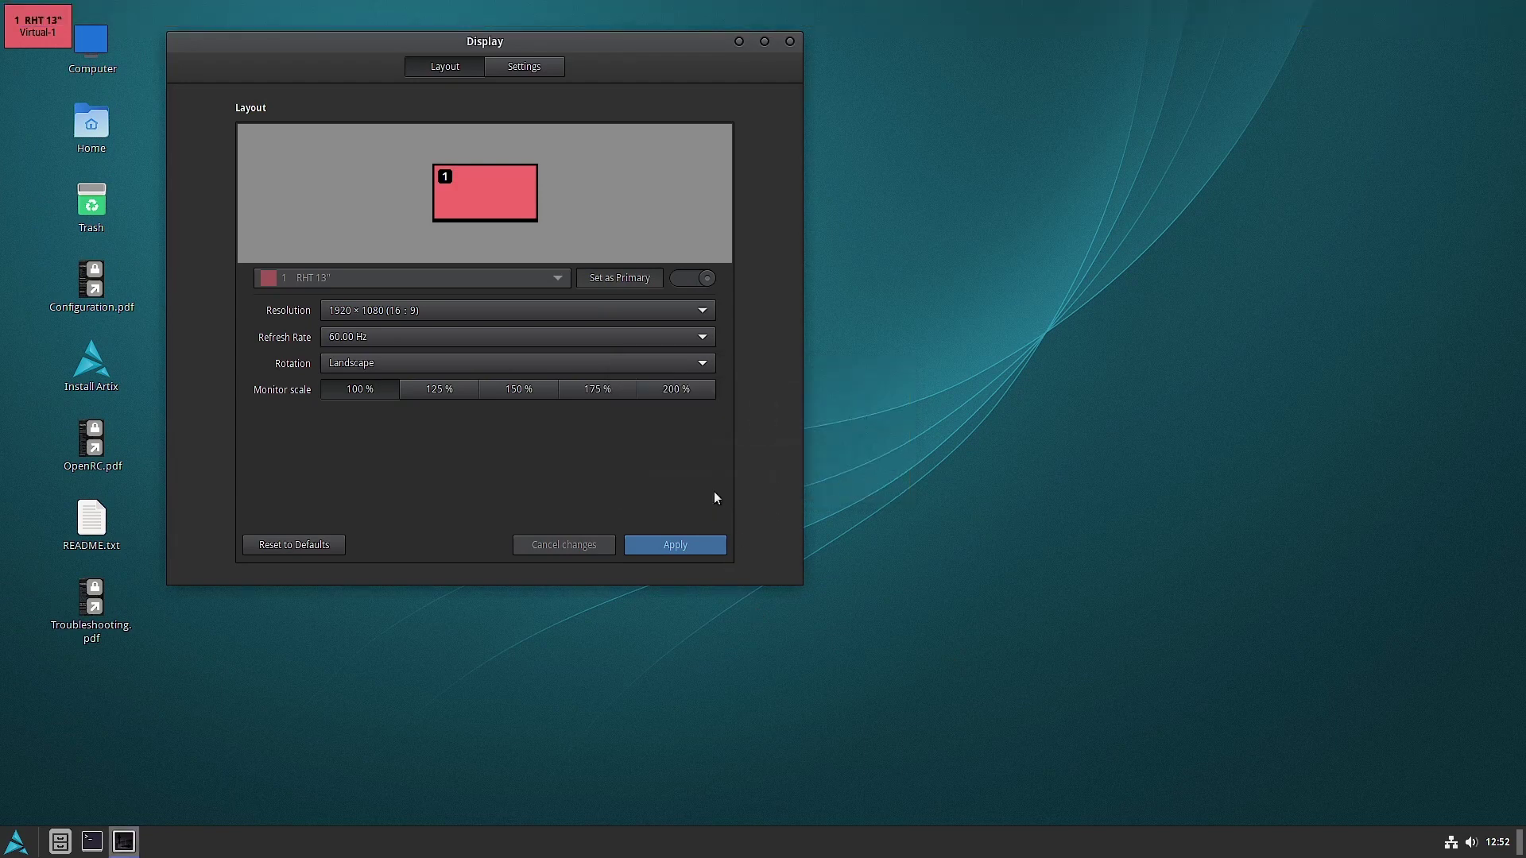
left_click(790, 41)
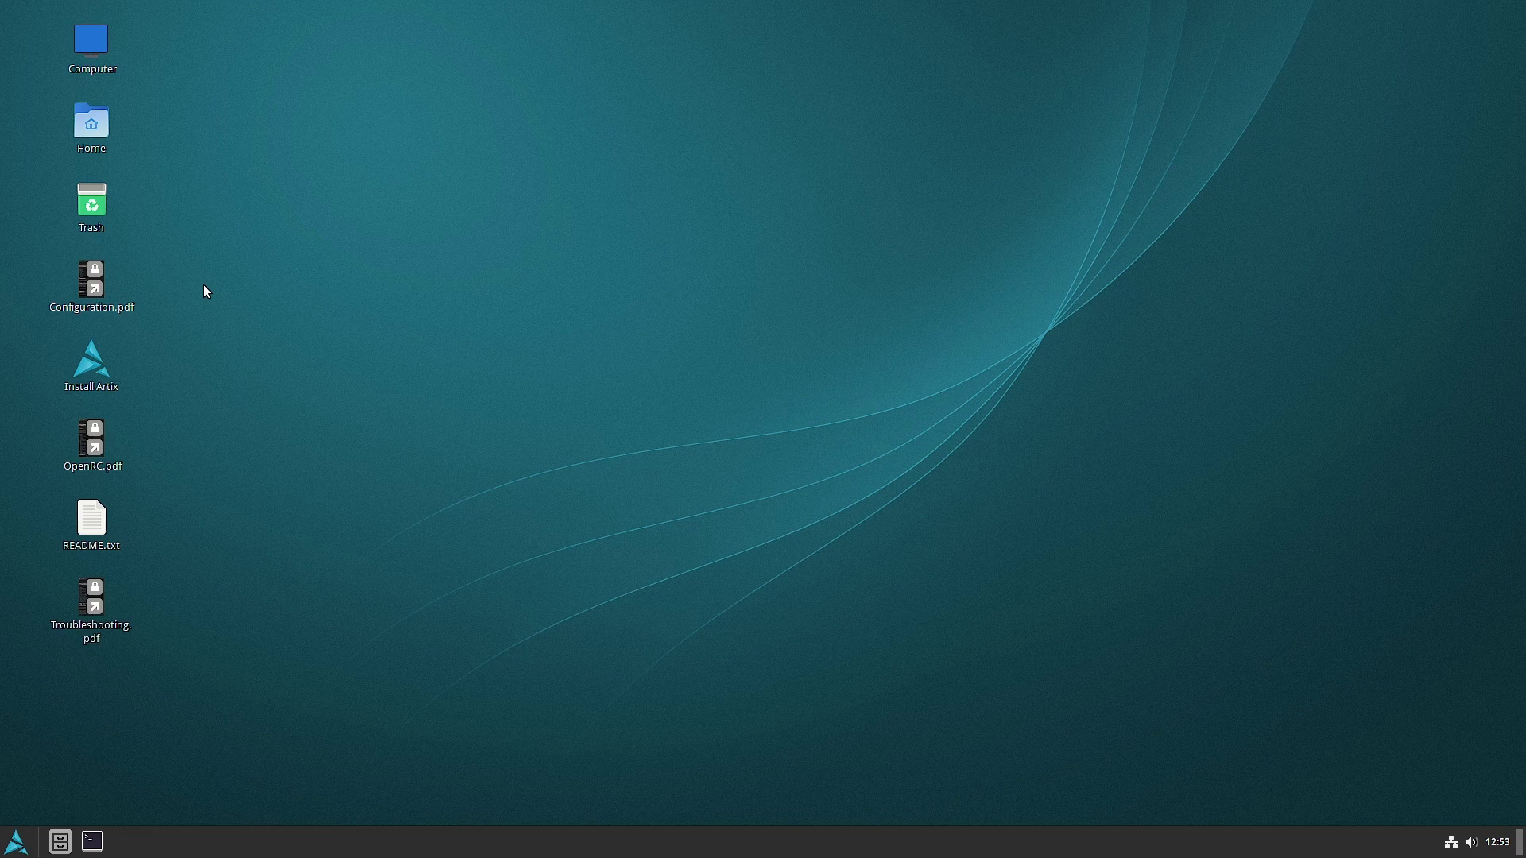
left_click(93, 380)
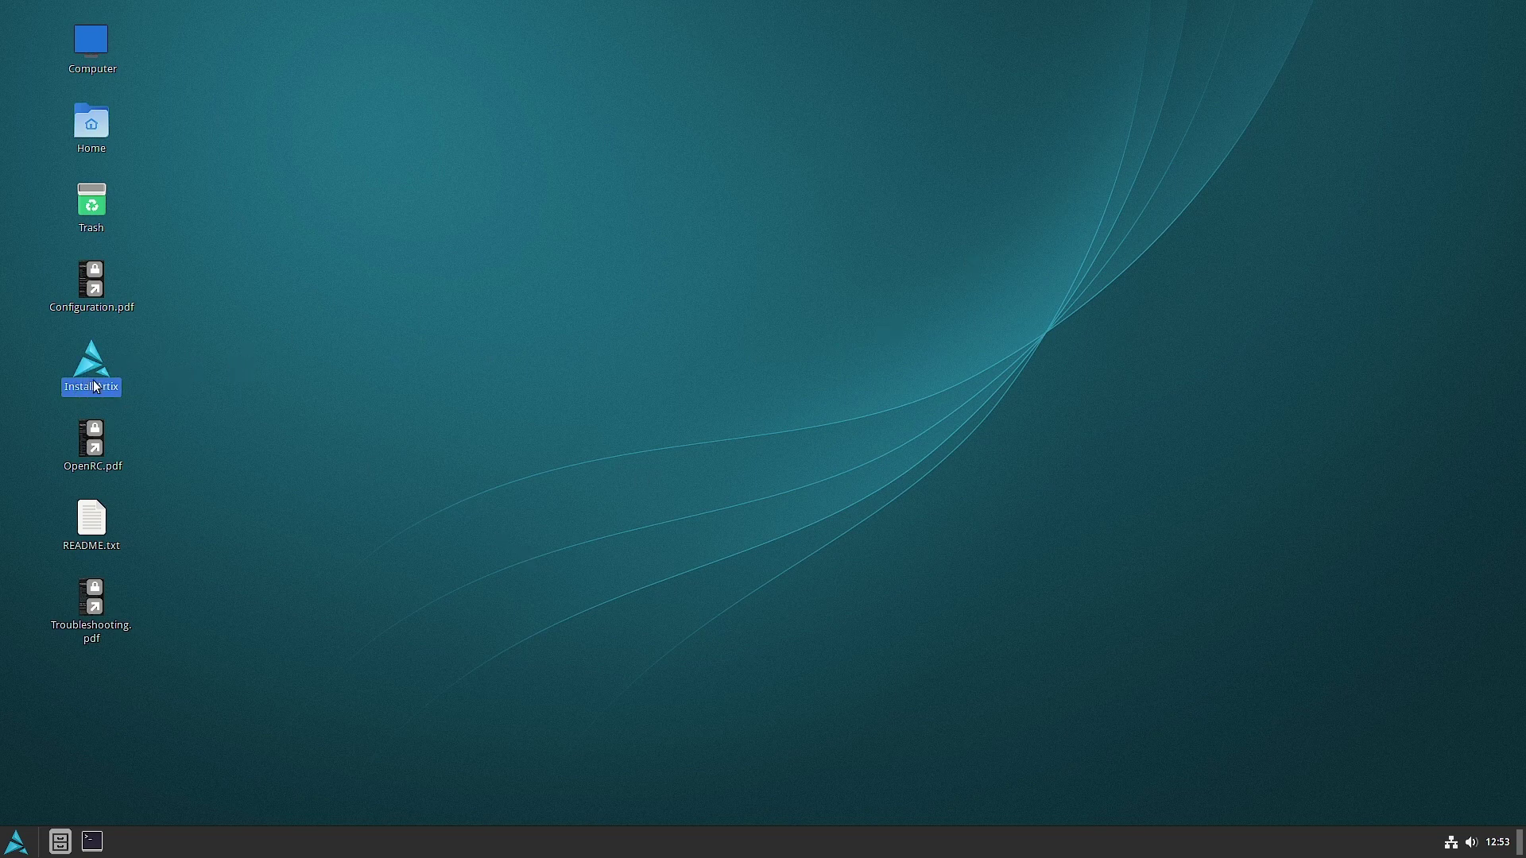
- Launch Install Artix and move from the Welcome page to Location
double_click(95, 387)
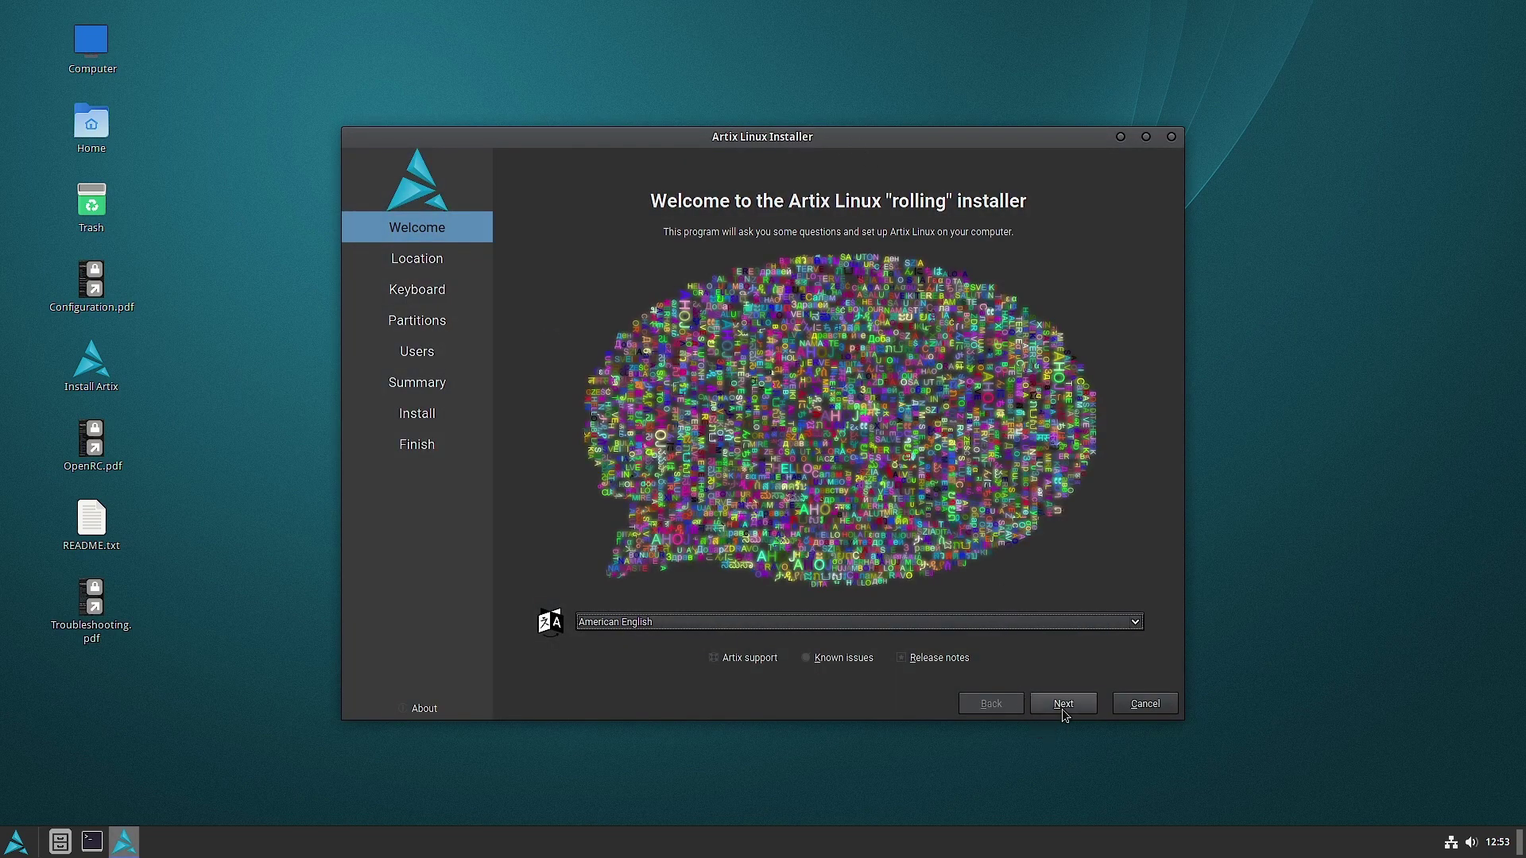
left_click(1064, 704)
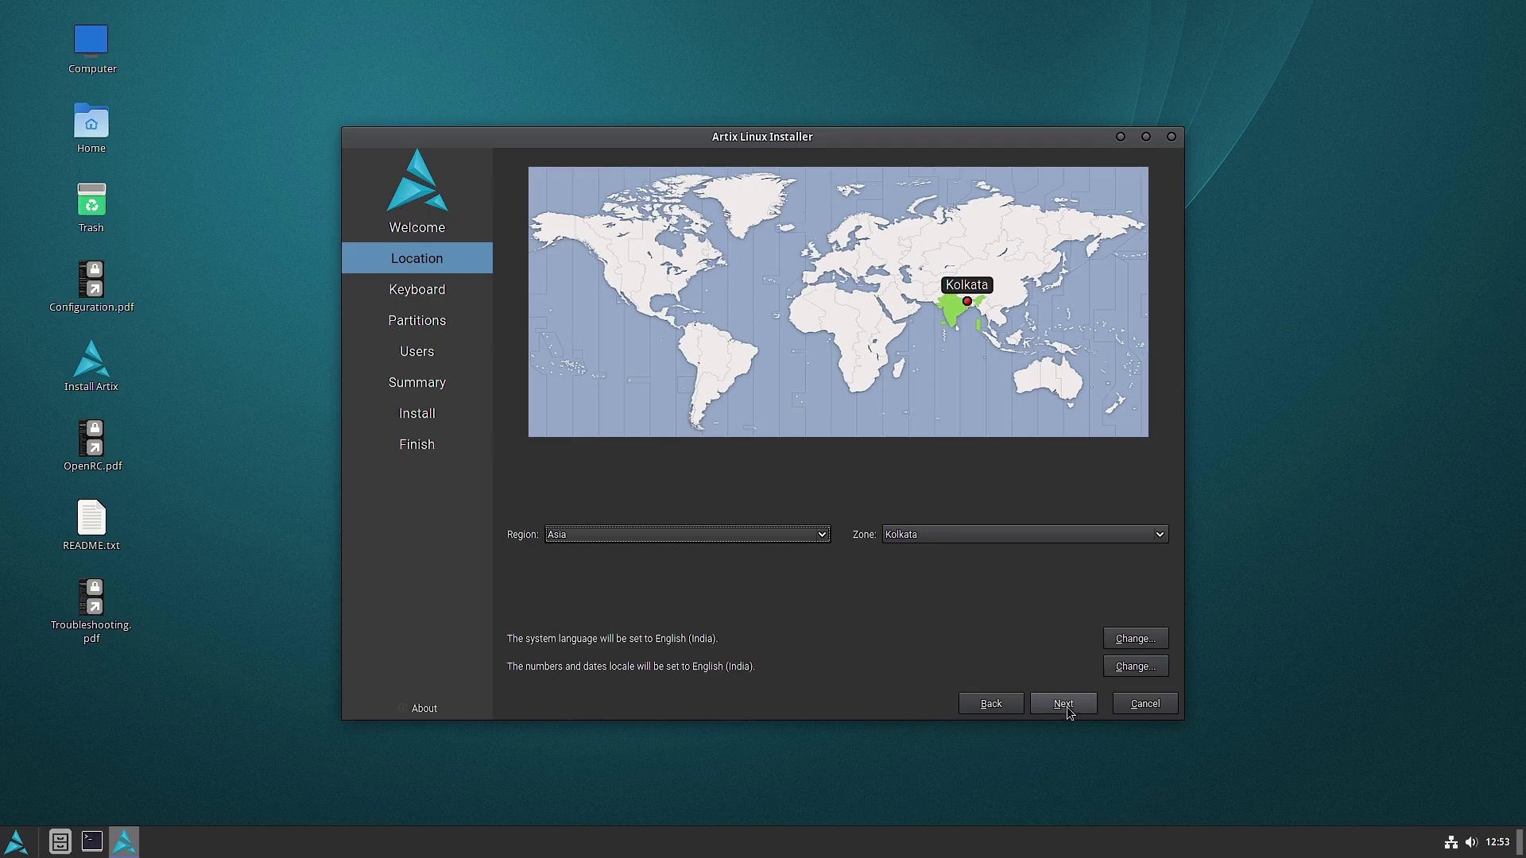
- Pick the Indian keyboard with the English (India, with rupee) variant, then continue to partitioning
left_click(1065, 704)
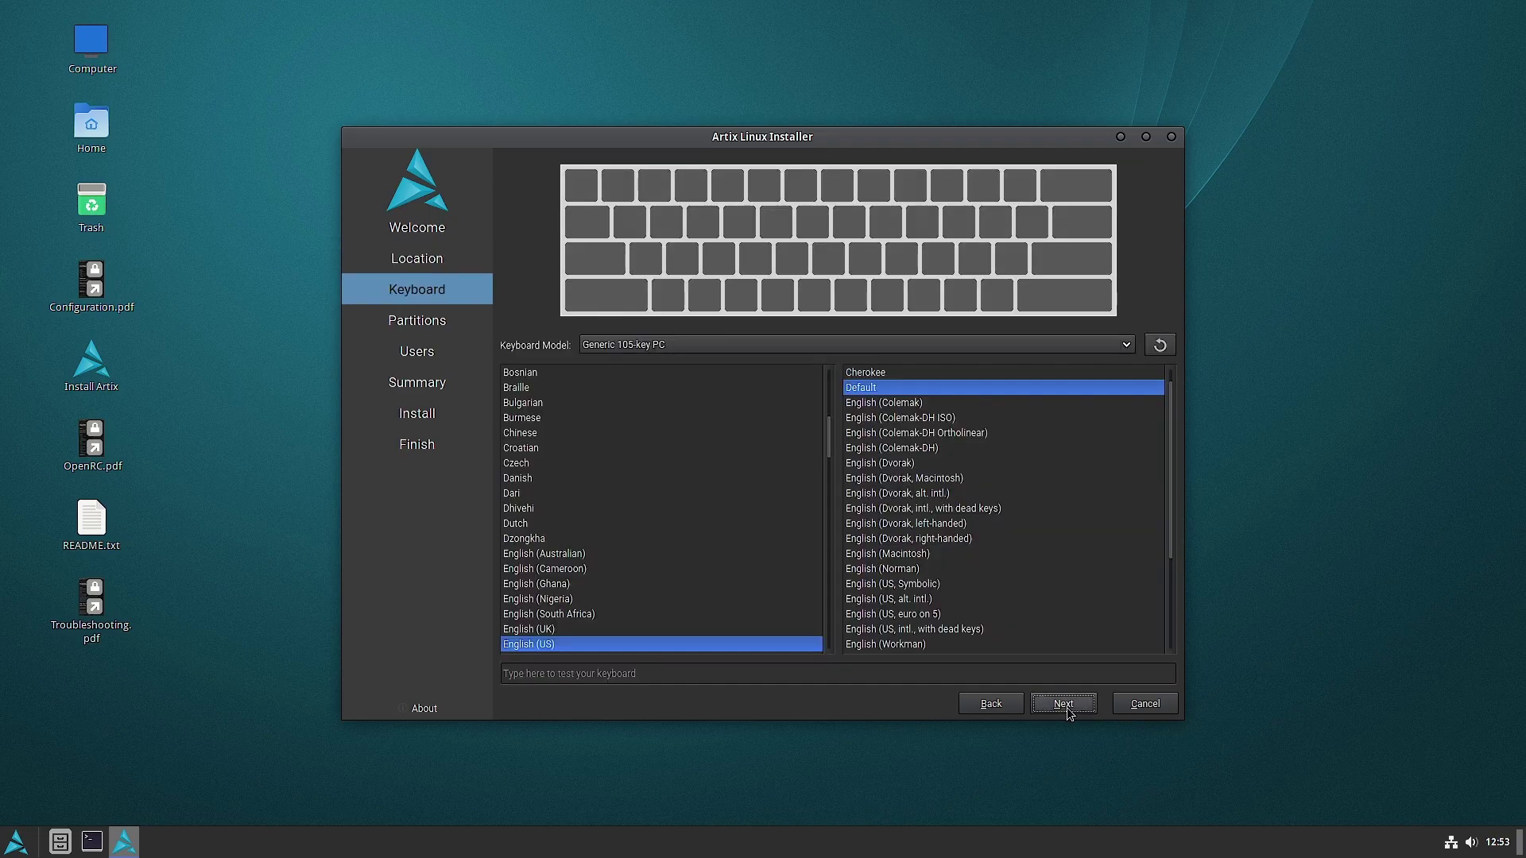
left_click(598, 646)
key("Down")
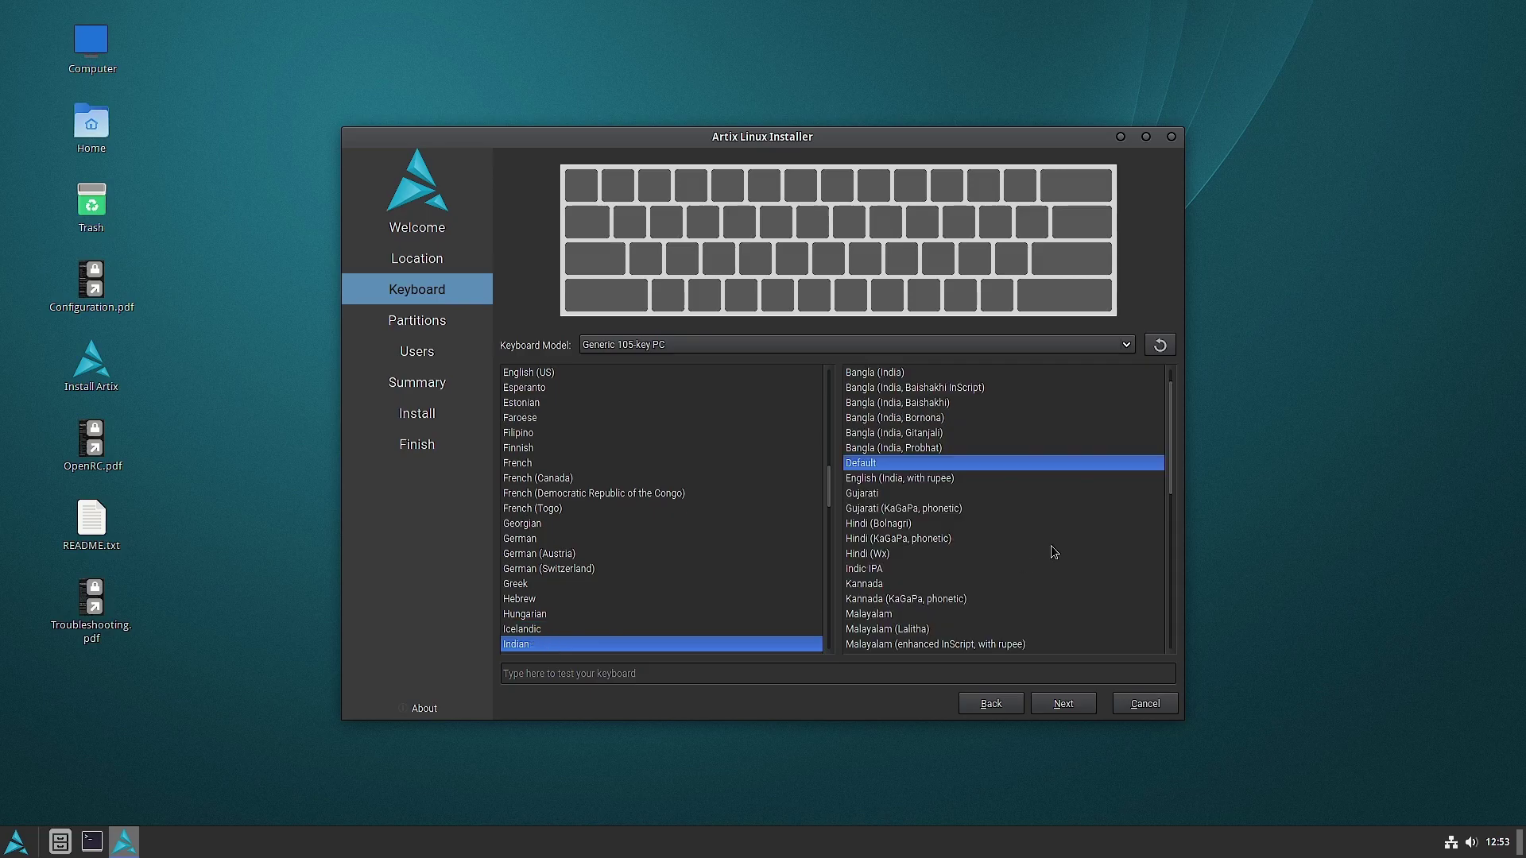
left_click(951, 479)
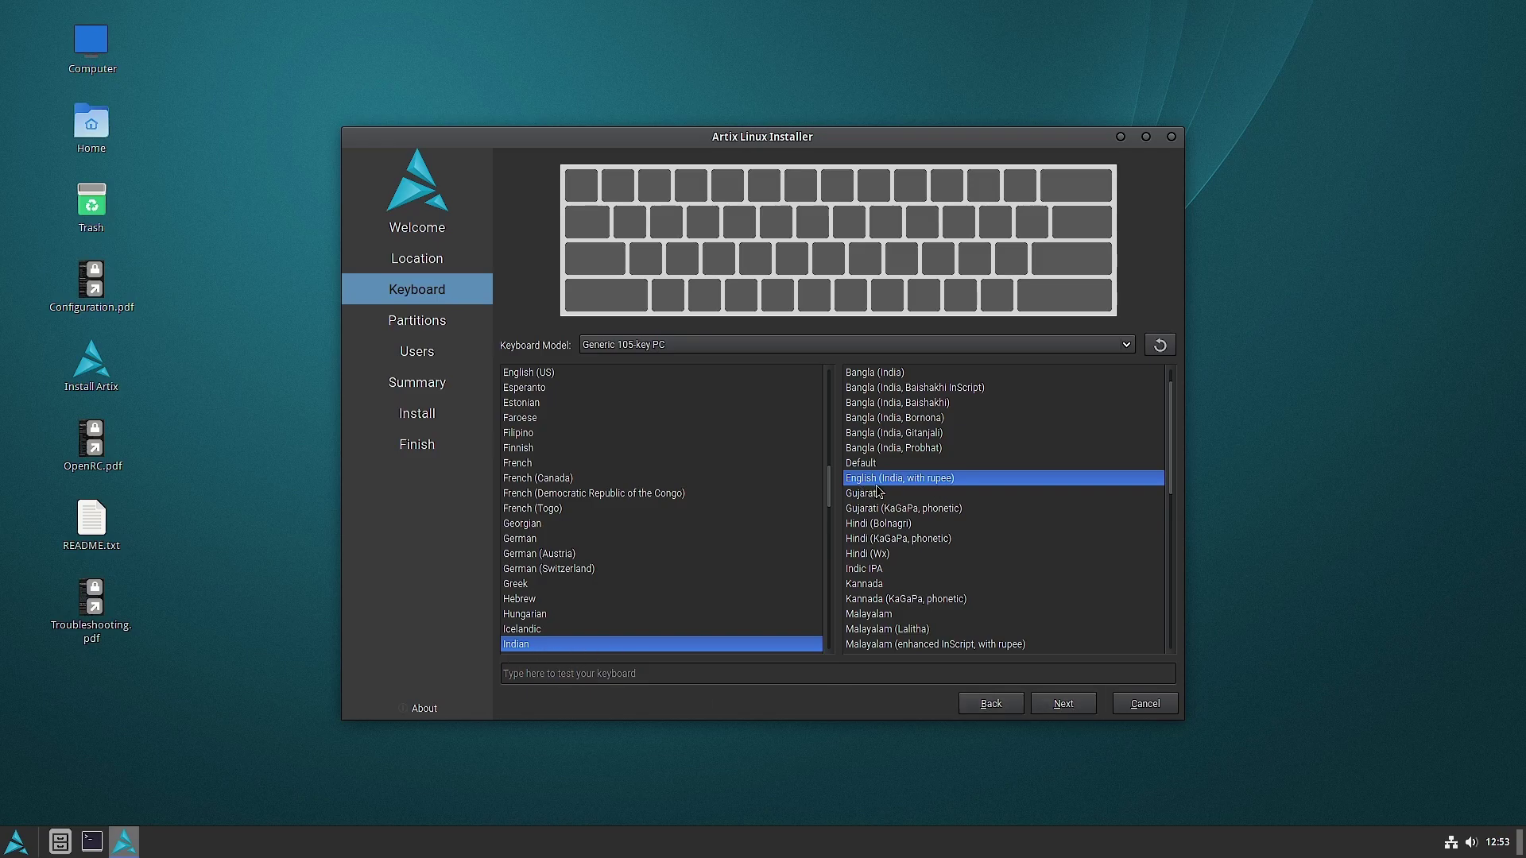
left_click(1057, 705)
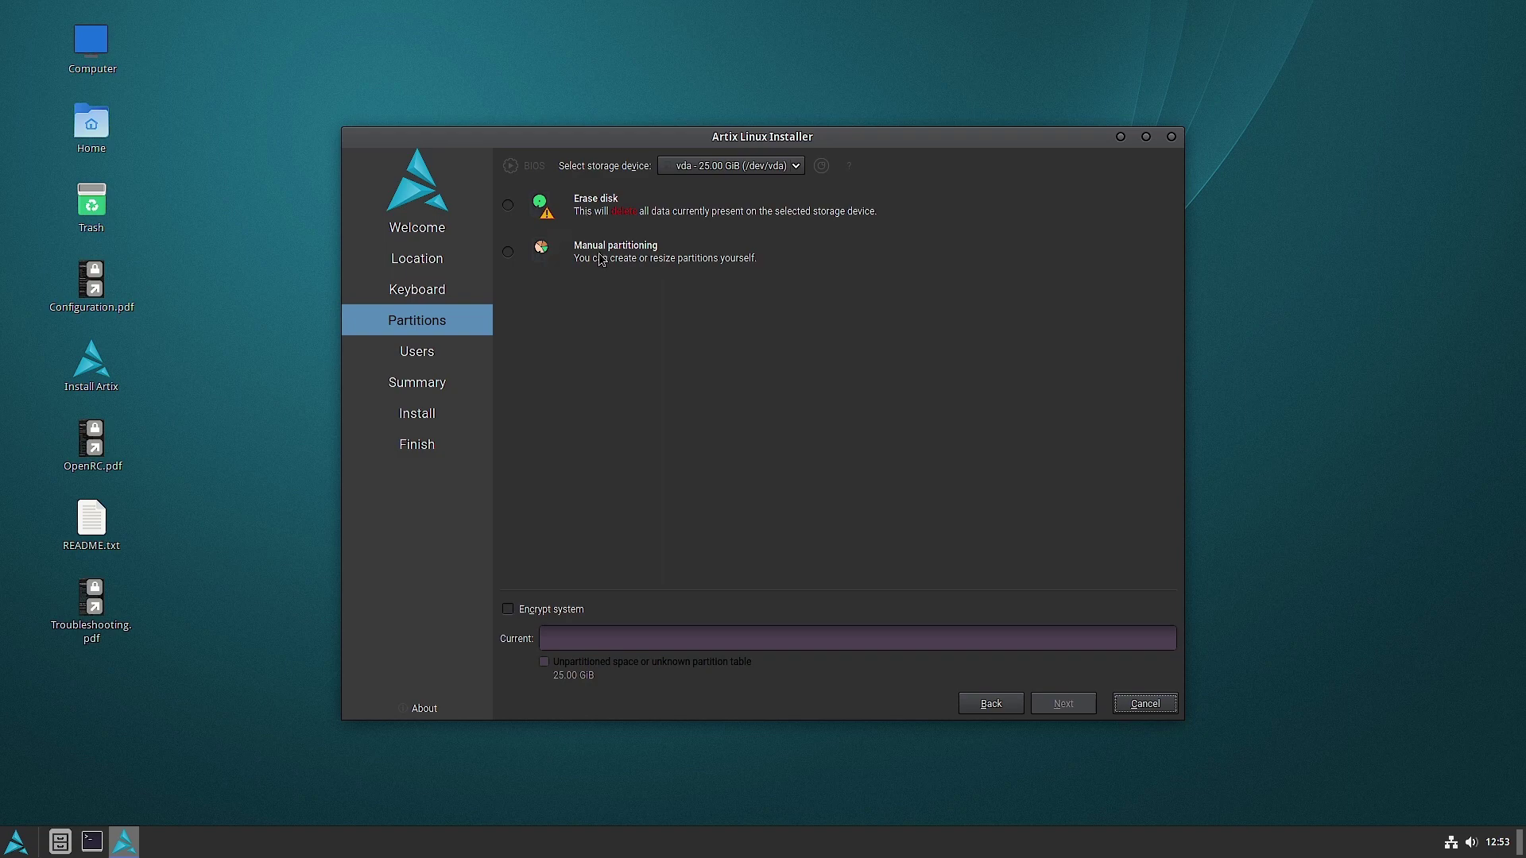
- Choose manual partitioning and create a new MBR partition table on the disk
left_click(508, 252)
left_click(1065, 706)
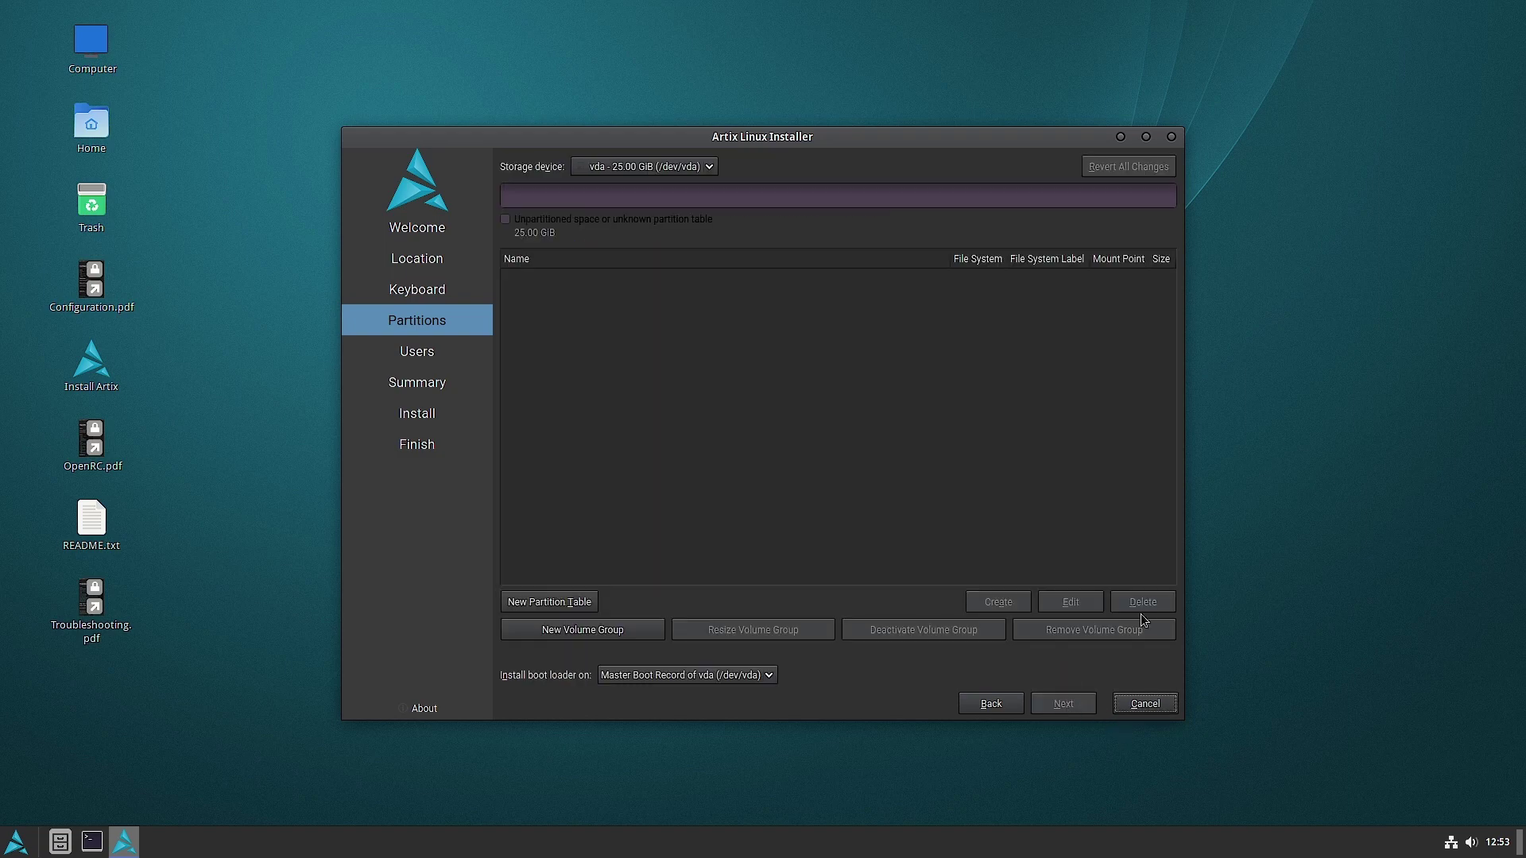
left_click(576, 602)
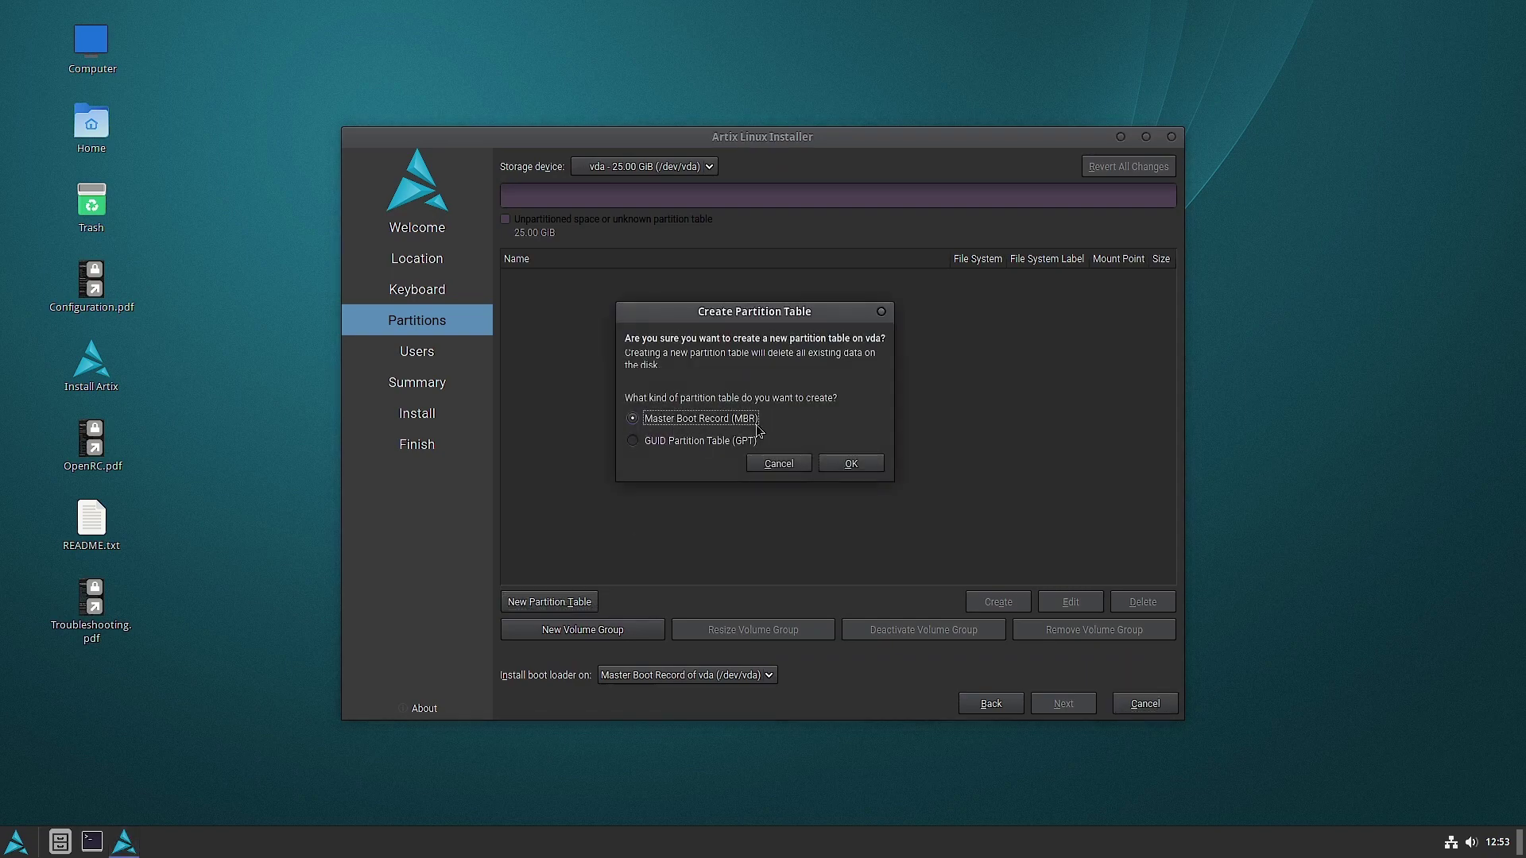
left_click(850, 464)
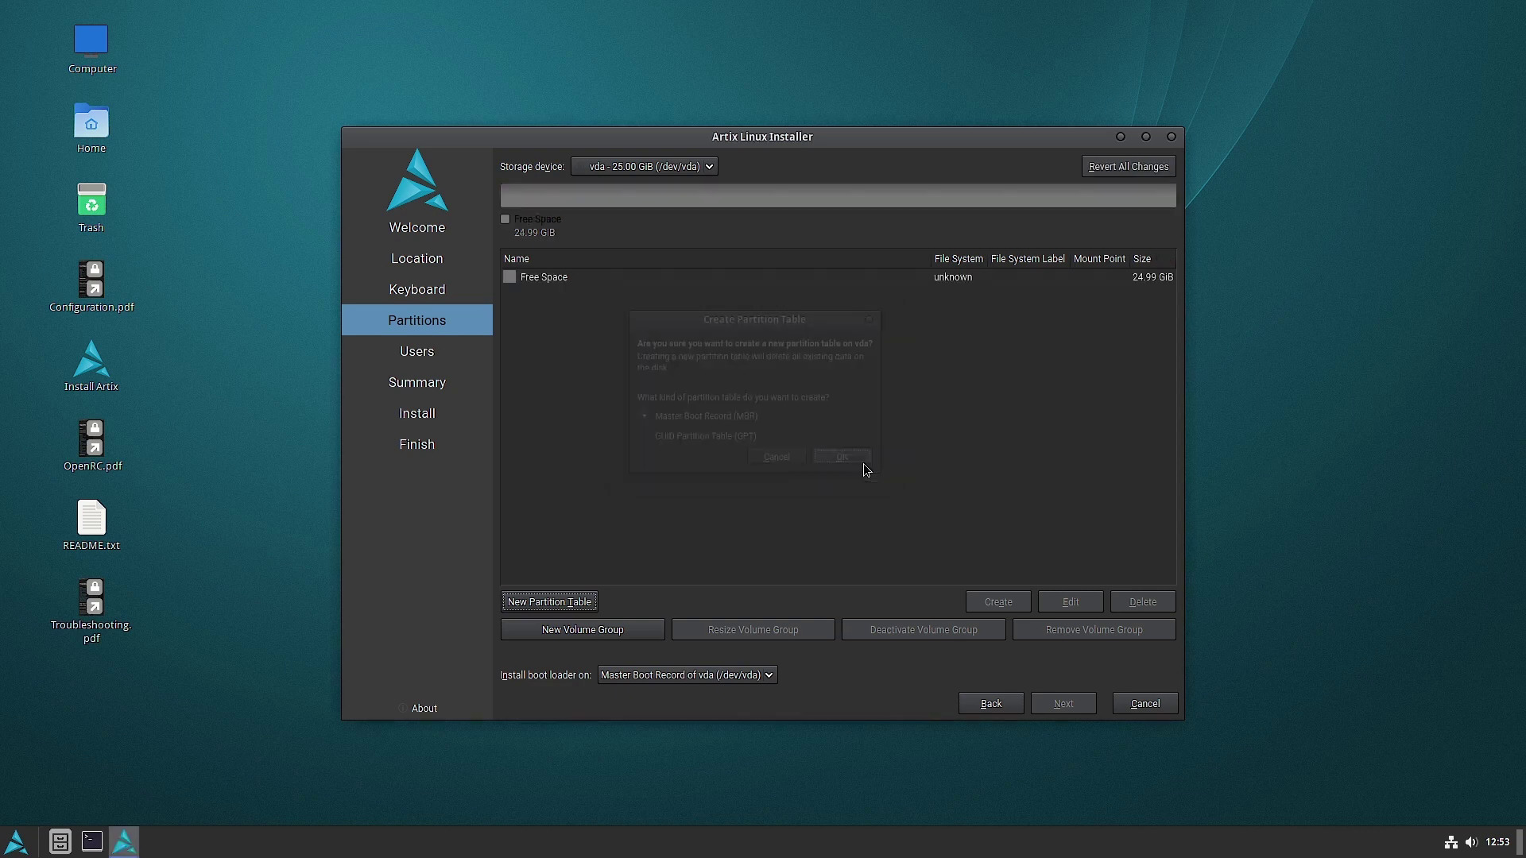
- Create a 300 MiB FAT32 partition mounted at /boot with the boot flag
left_click(565, 276)
left_click(992, 611)
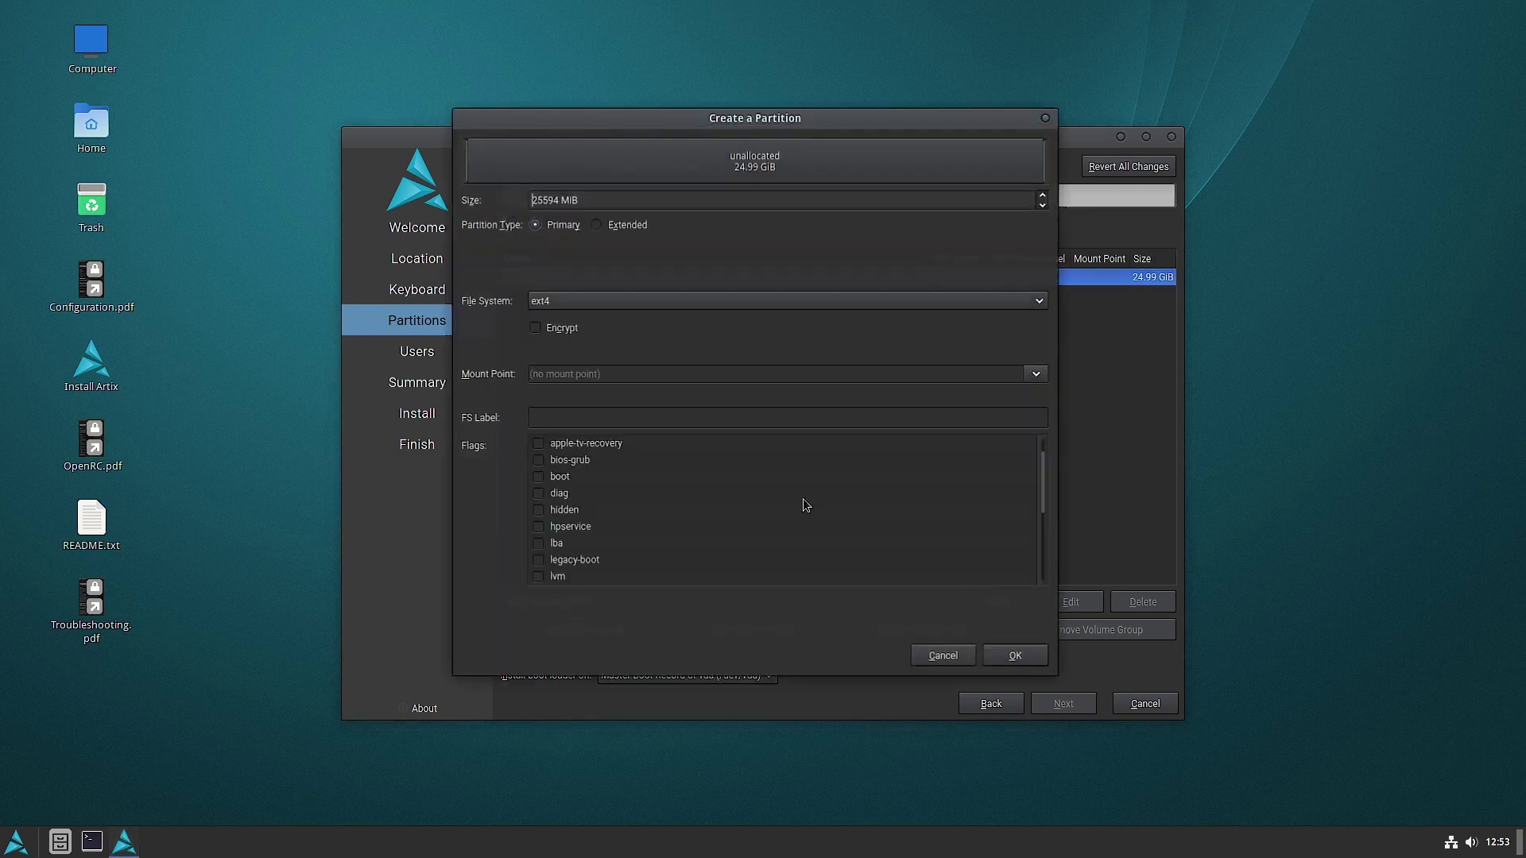
left_click_drag(560, 199, 510, 205)
type("3")
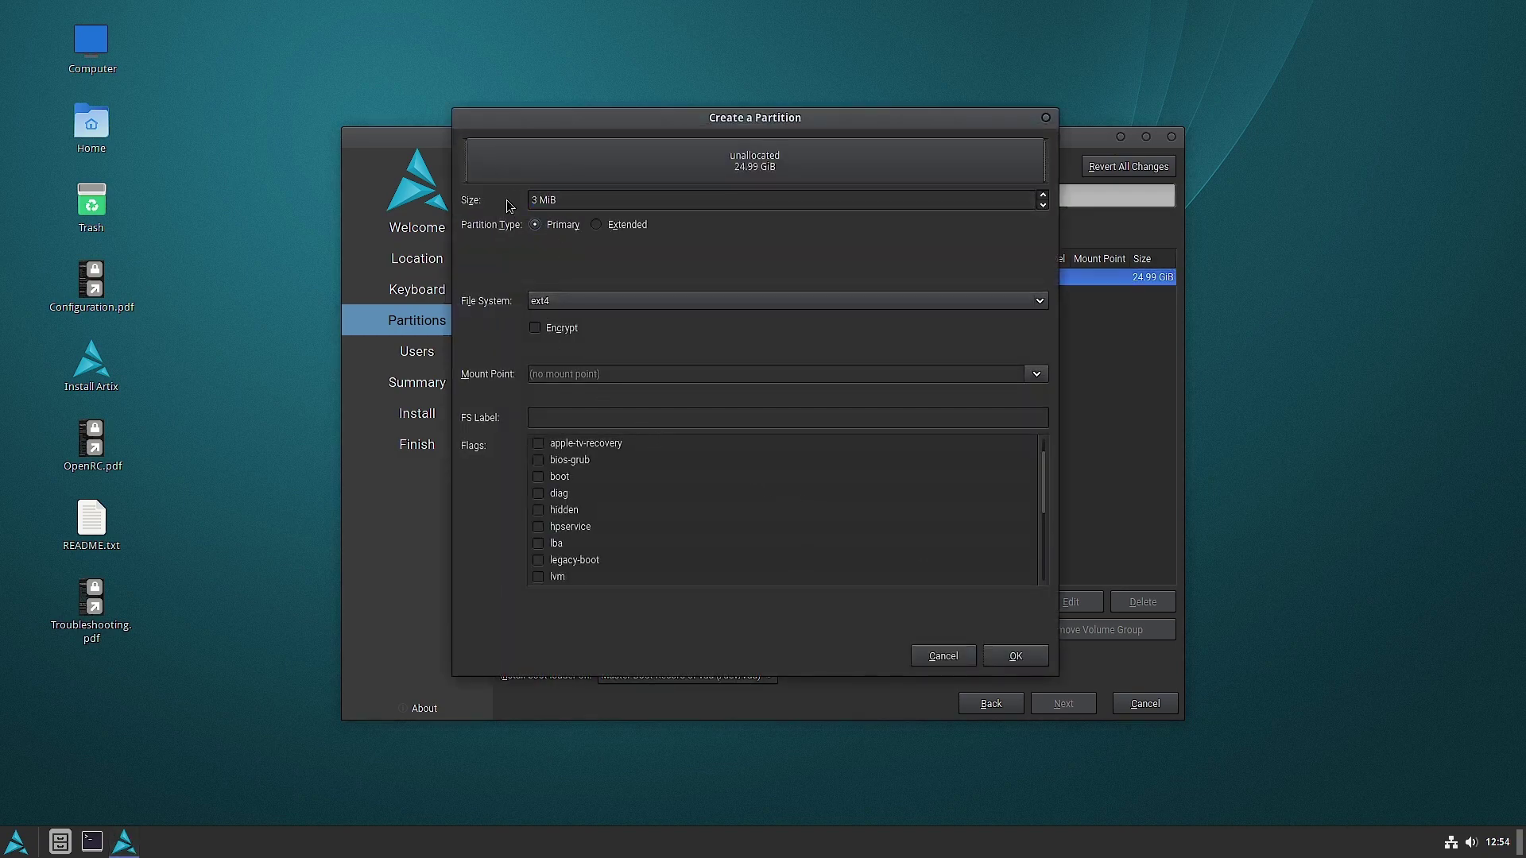
type("00")
left_click(622, 301)
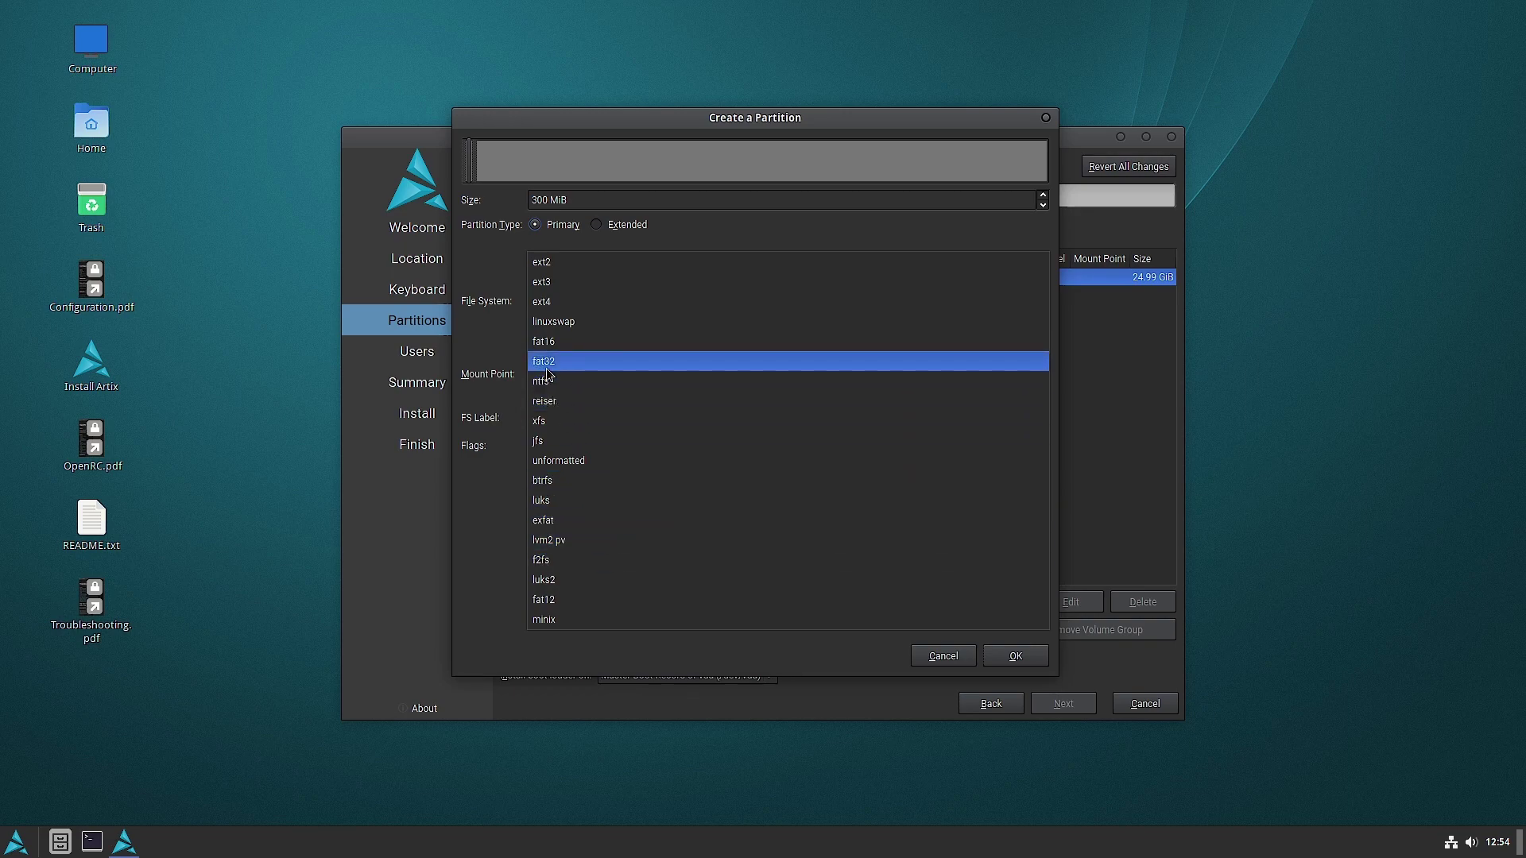
left_click(575, 360)
left_click(1038, 363)
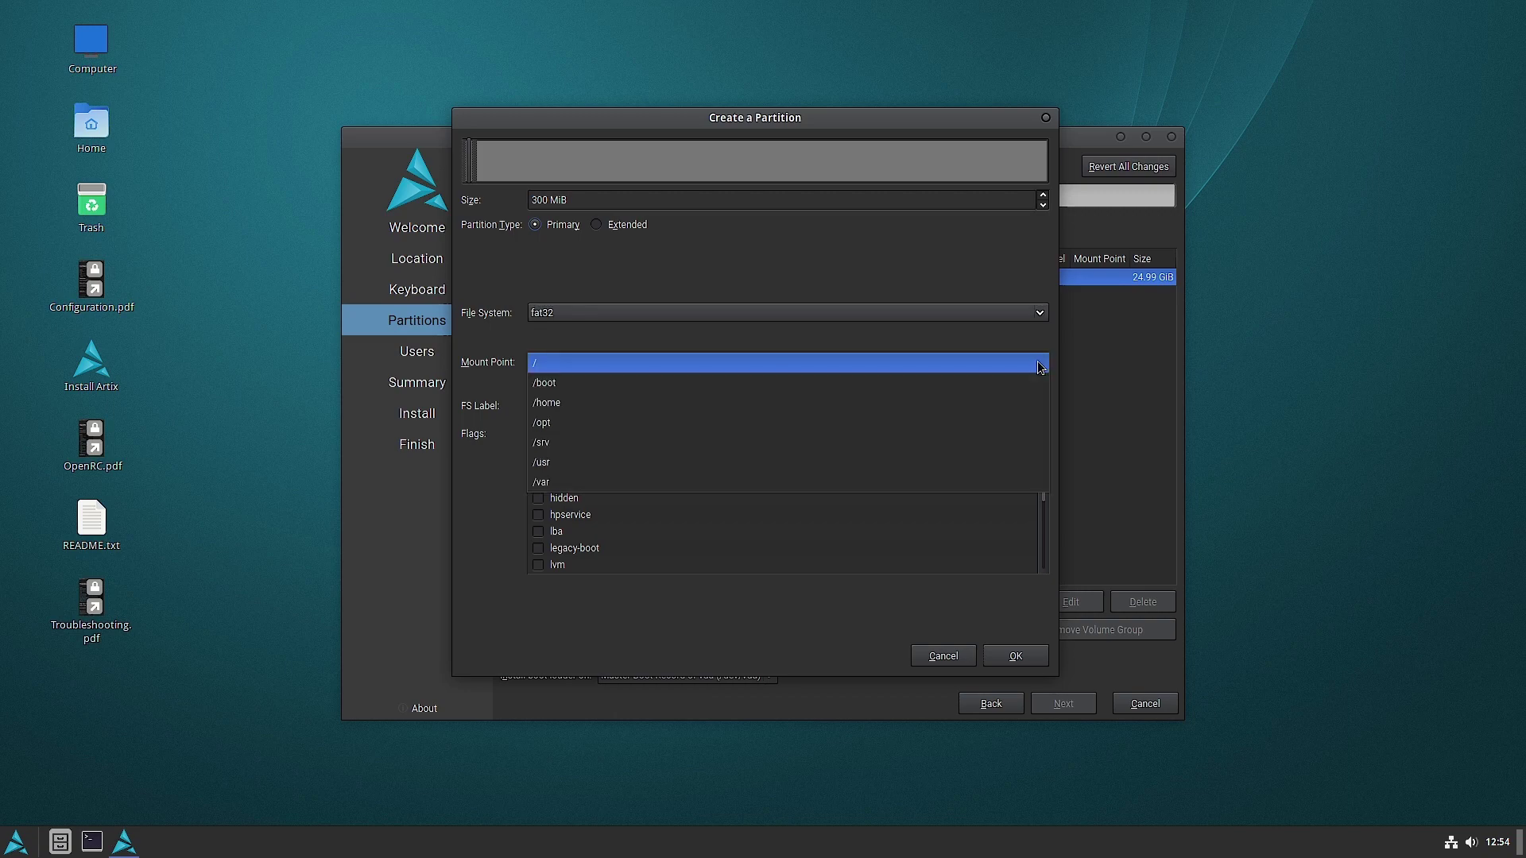
left_click(962, 391)
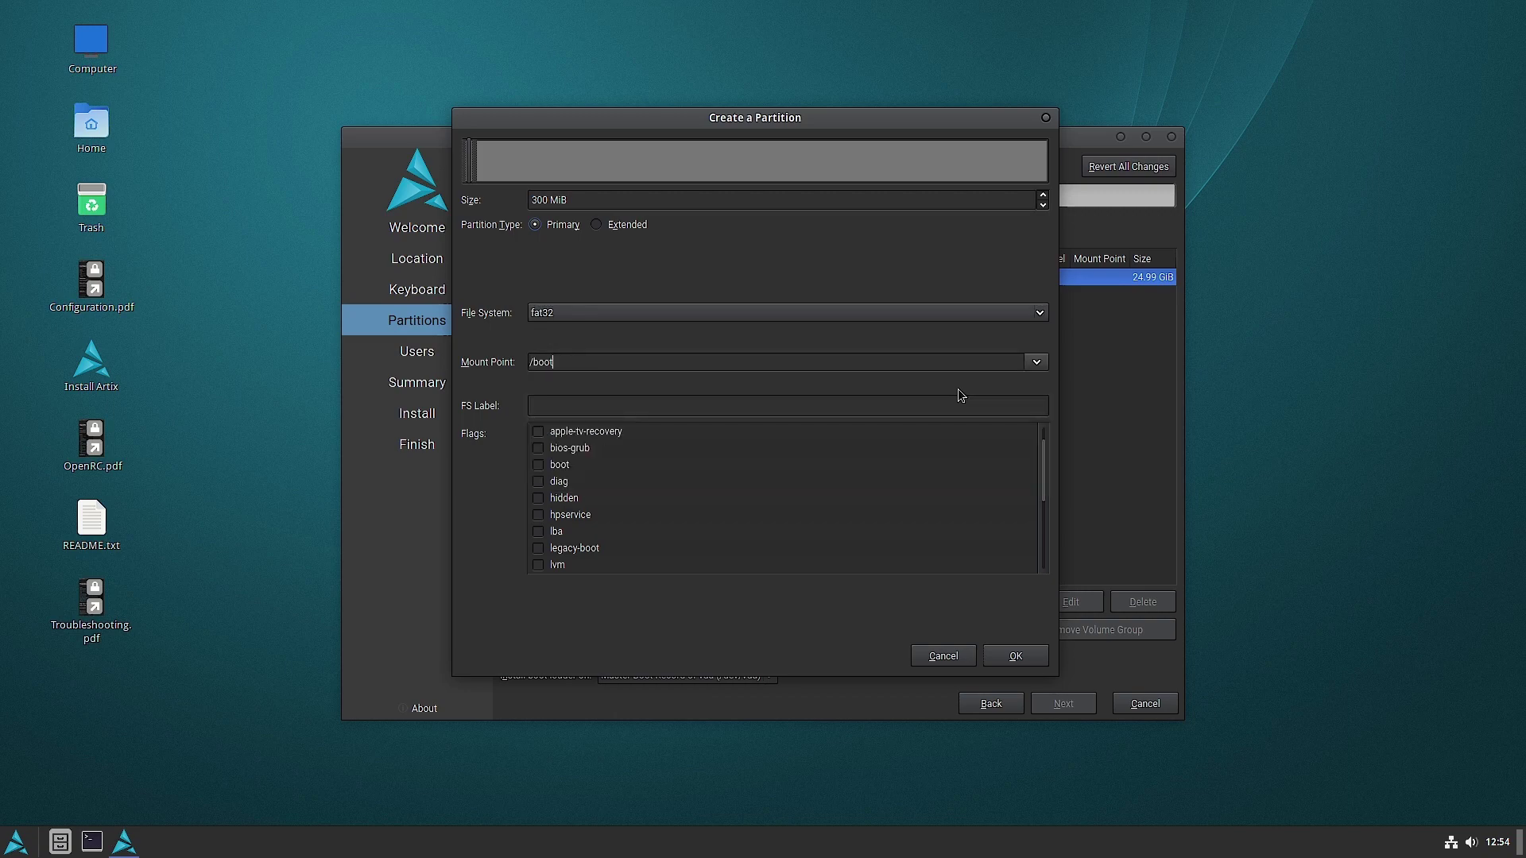
left_click(539, 465)
left_click(1016, 655)
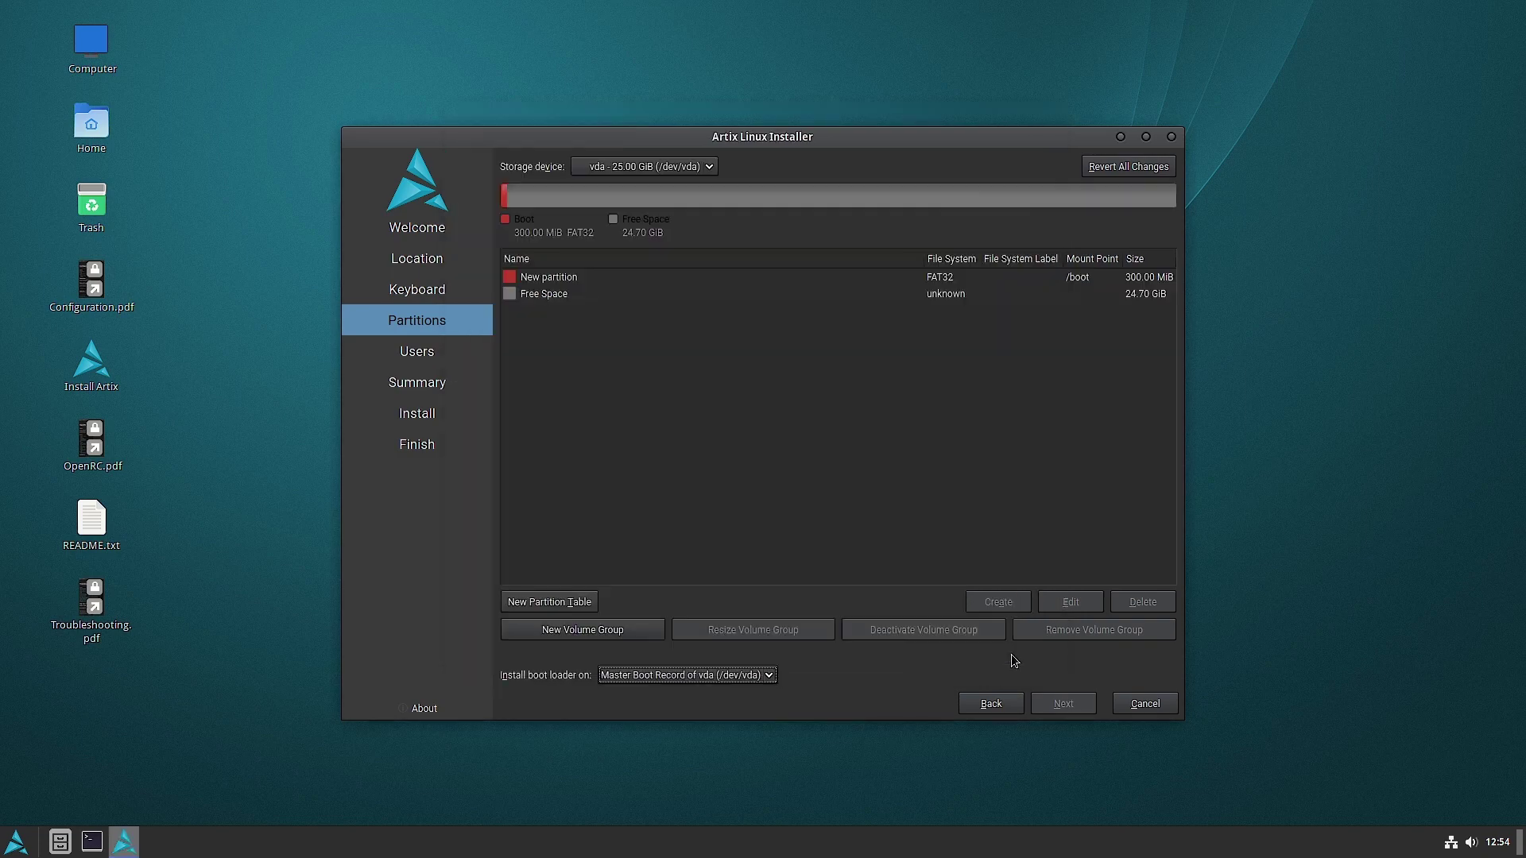
- Create a jfs partition in the remaining 24.70 GiB, mounted at / with the root flag
left_click(551, 296)
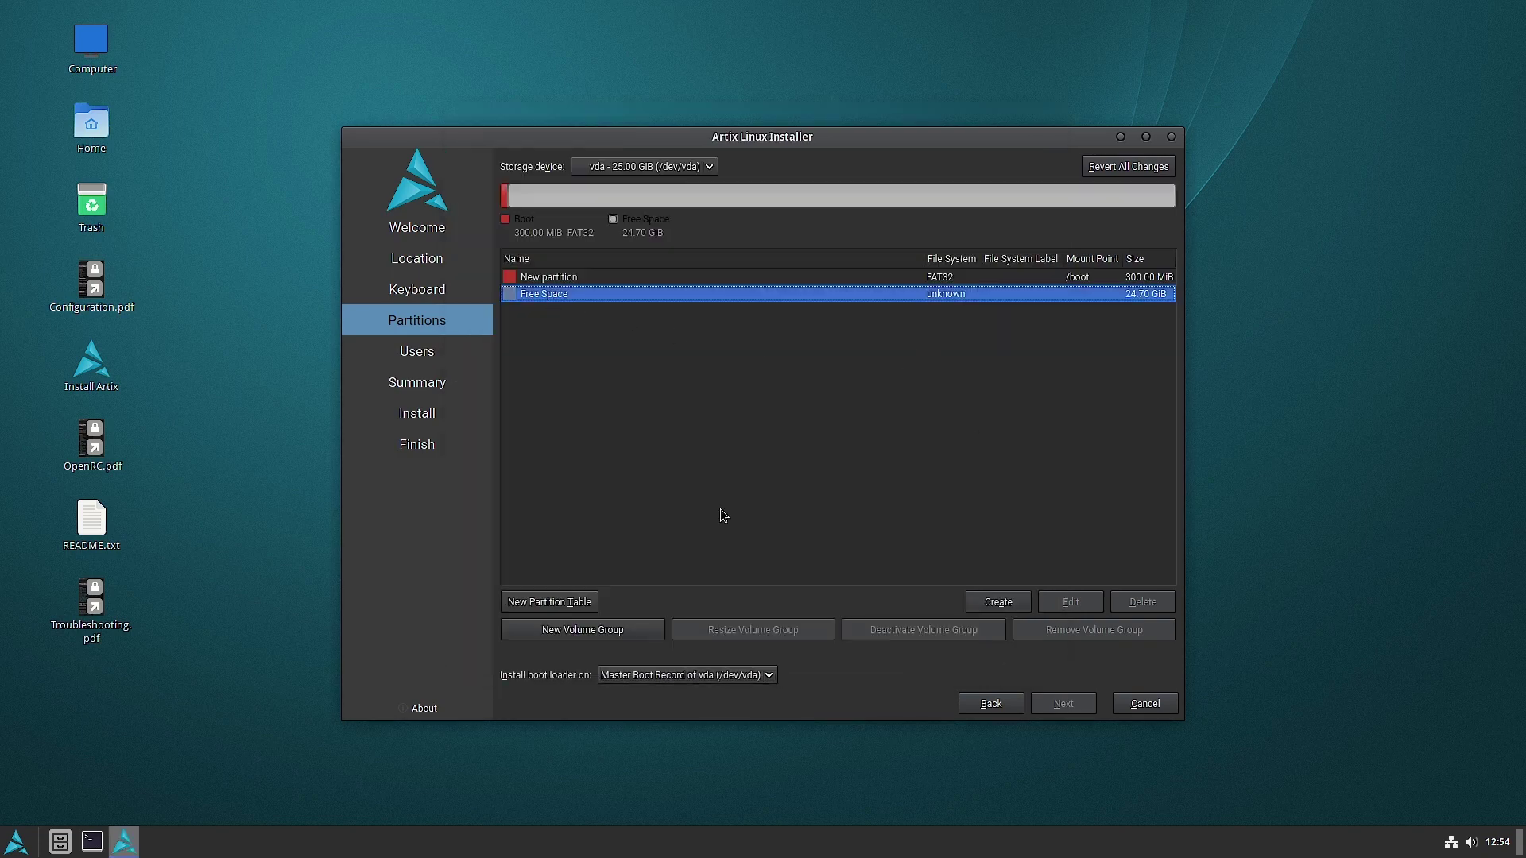
left_click(998, 602)
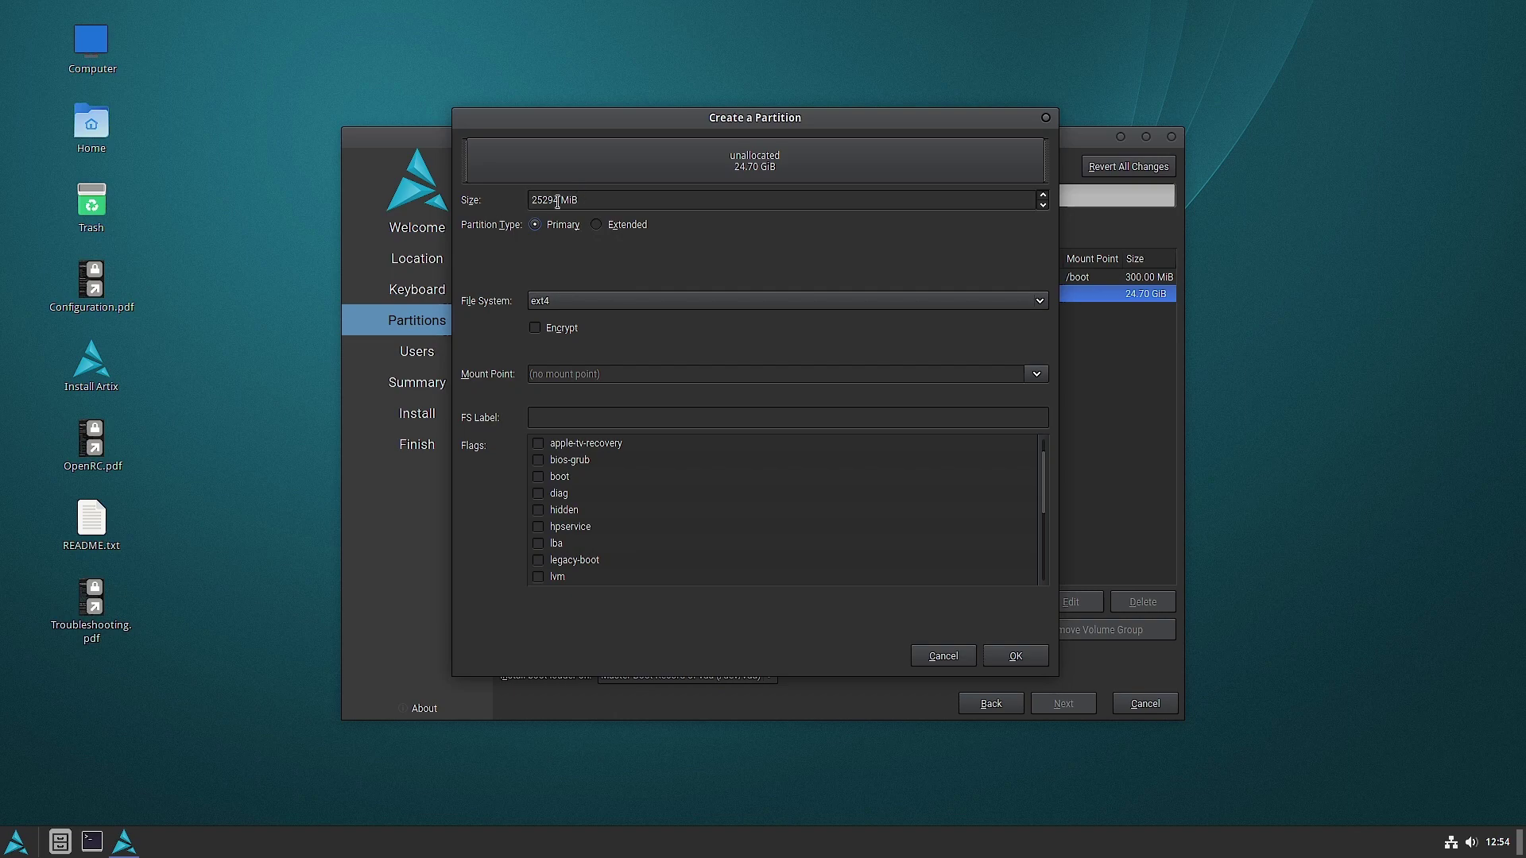
left_click(583, 301)
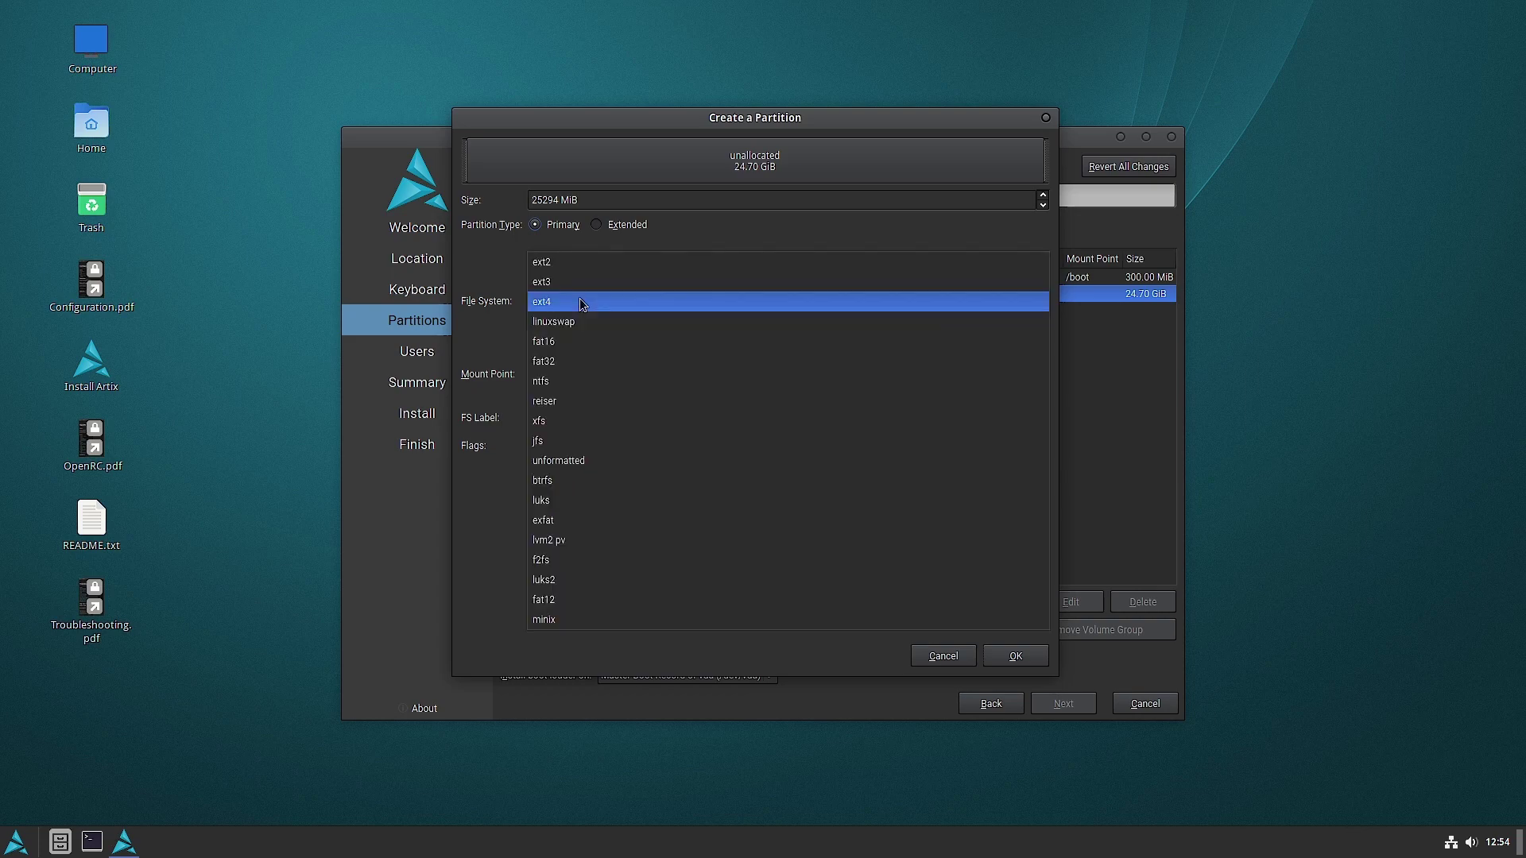
left_click(594, 448)
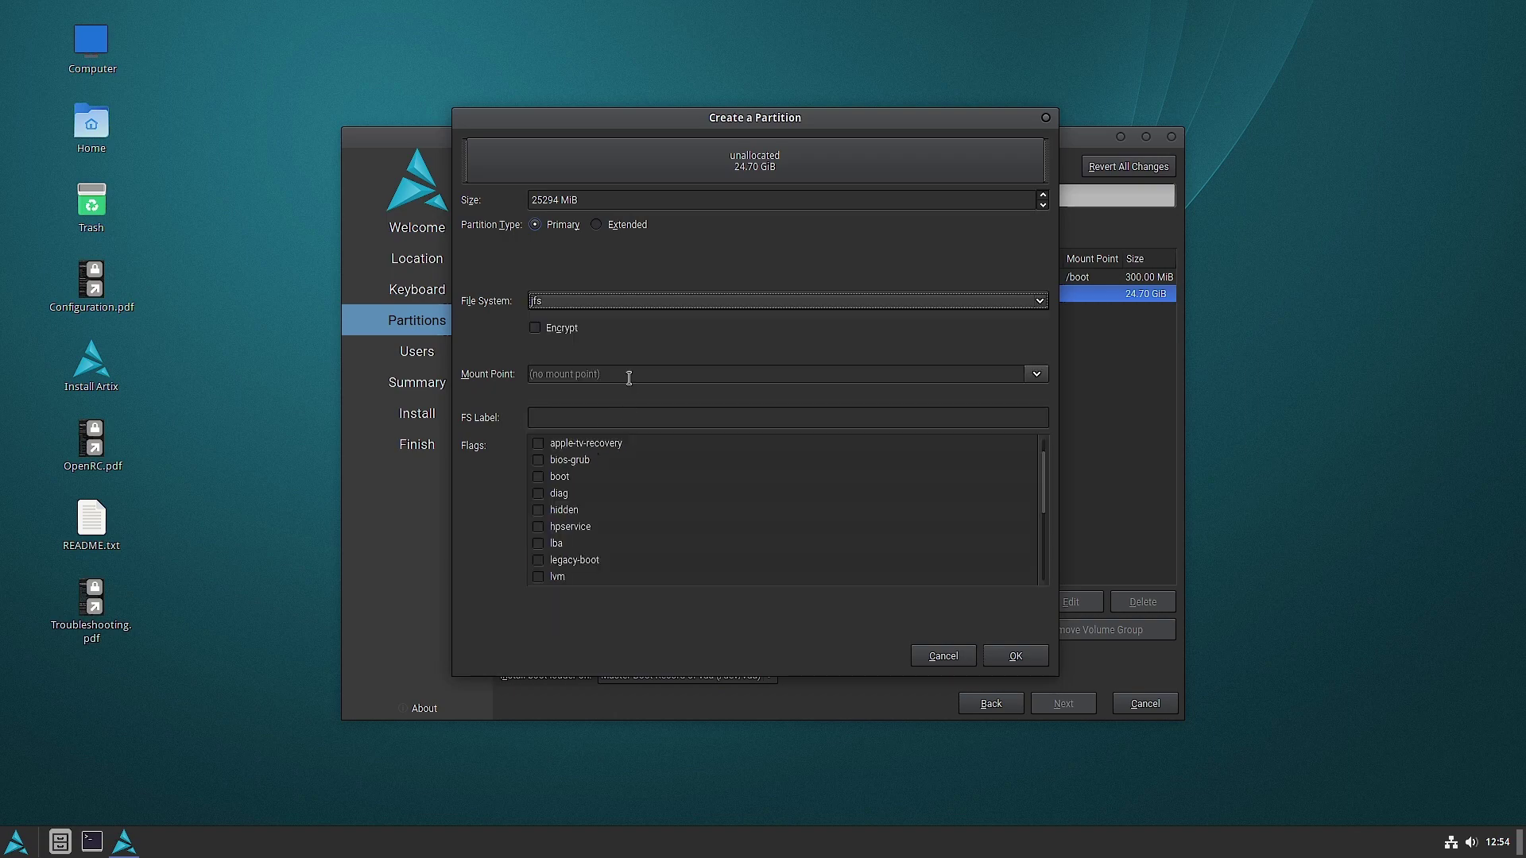
left_click(1037, 375)
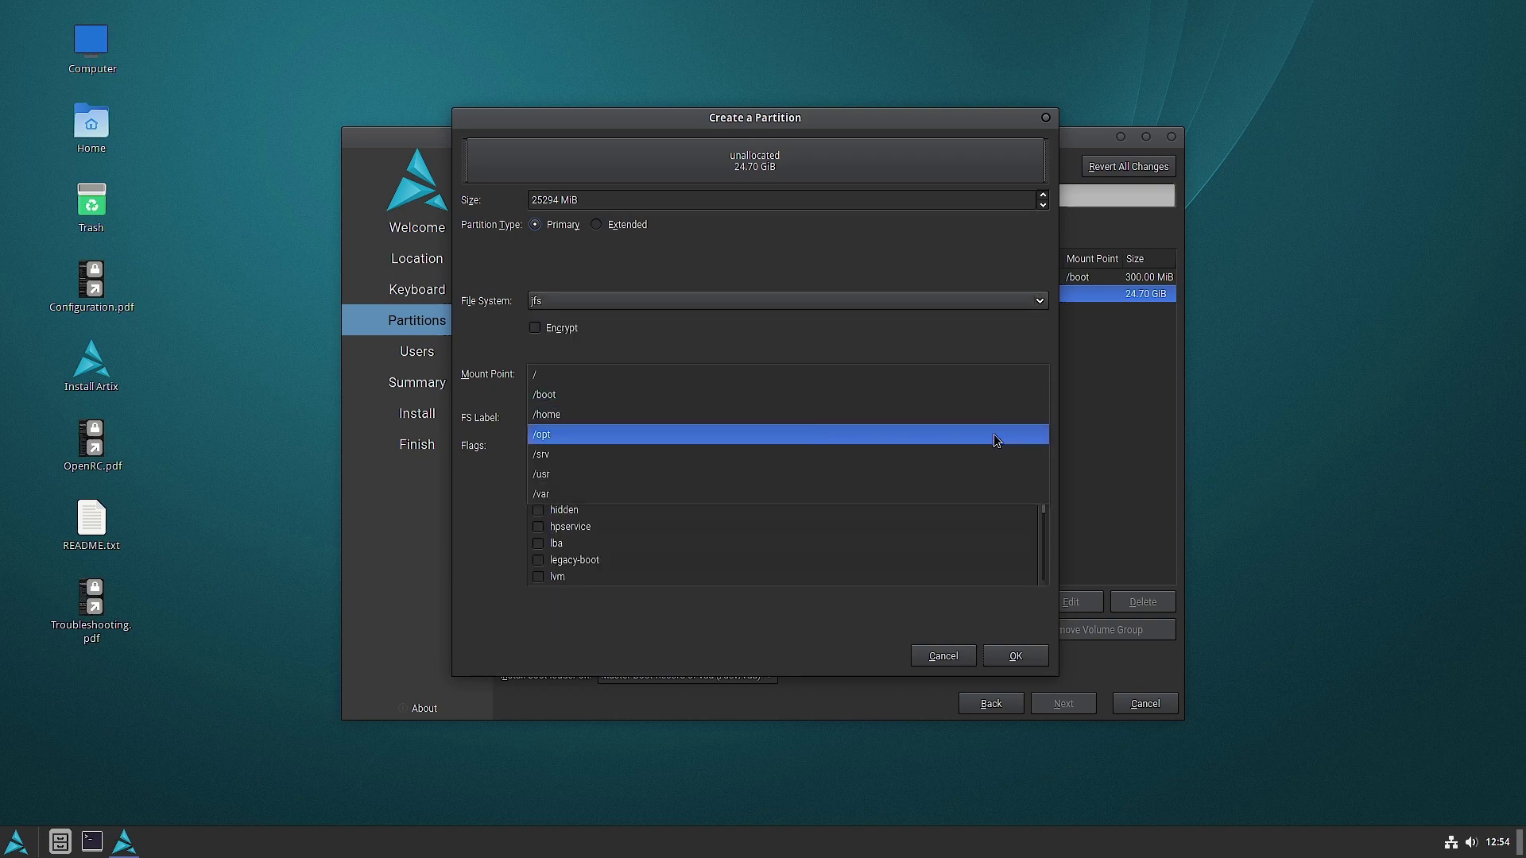
left_click(966, 376)
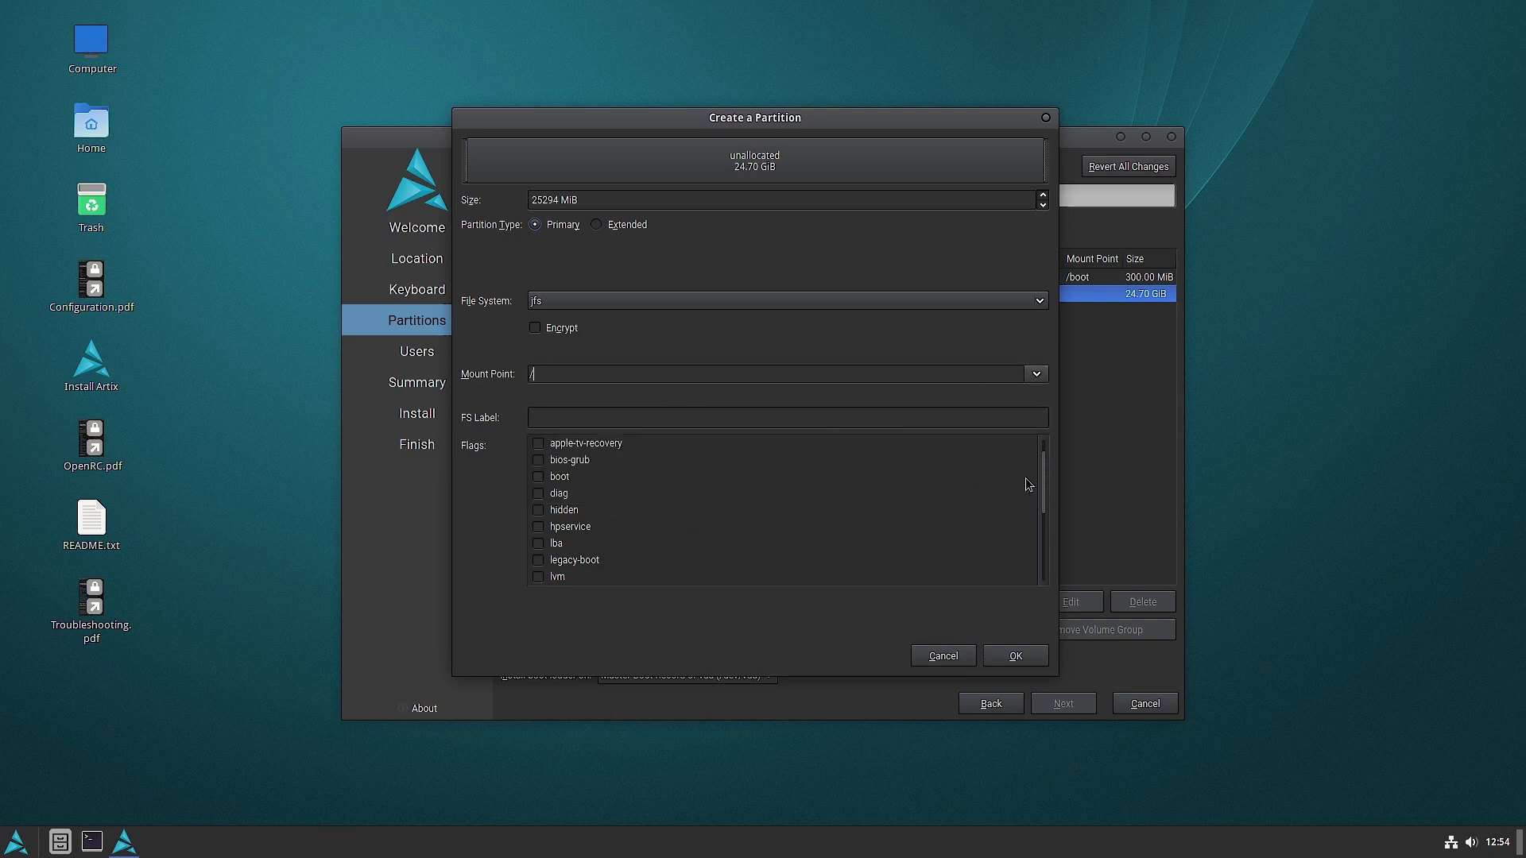
scroll(1048, 484, "down", 3)
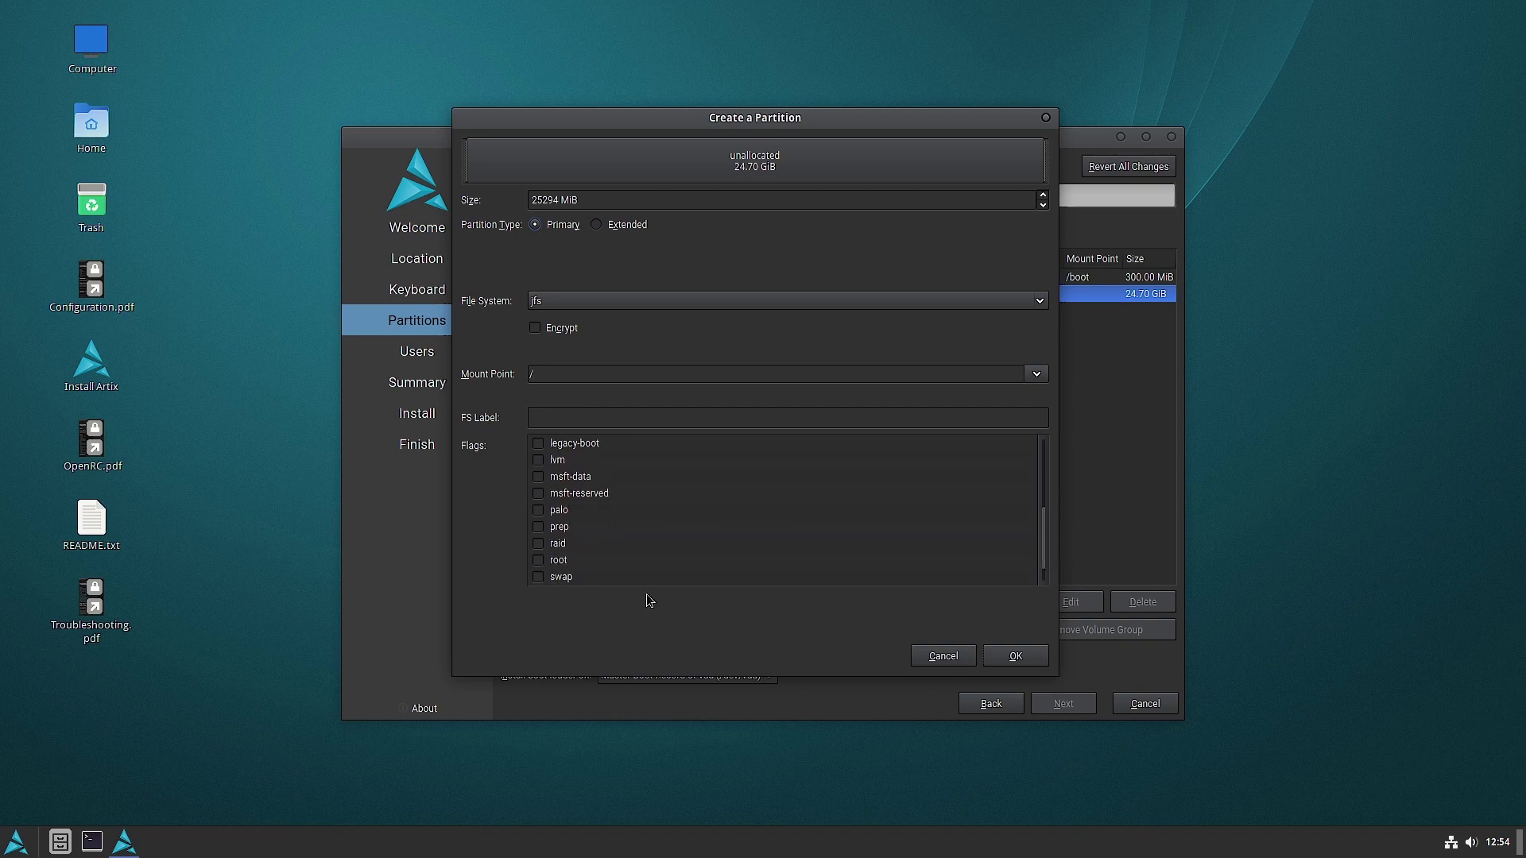
left_click(538, 560)
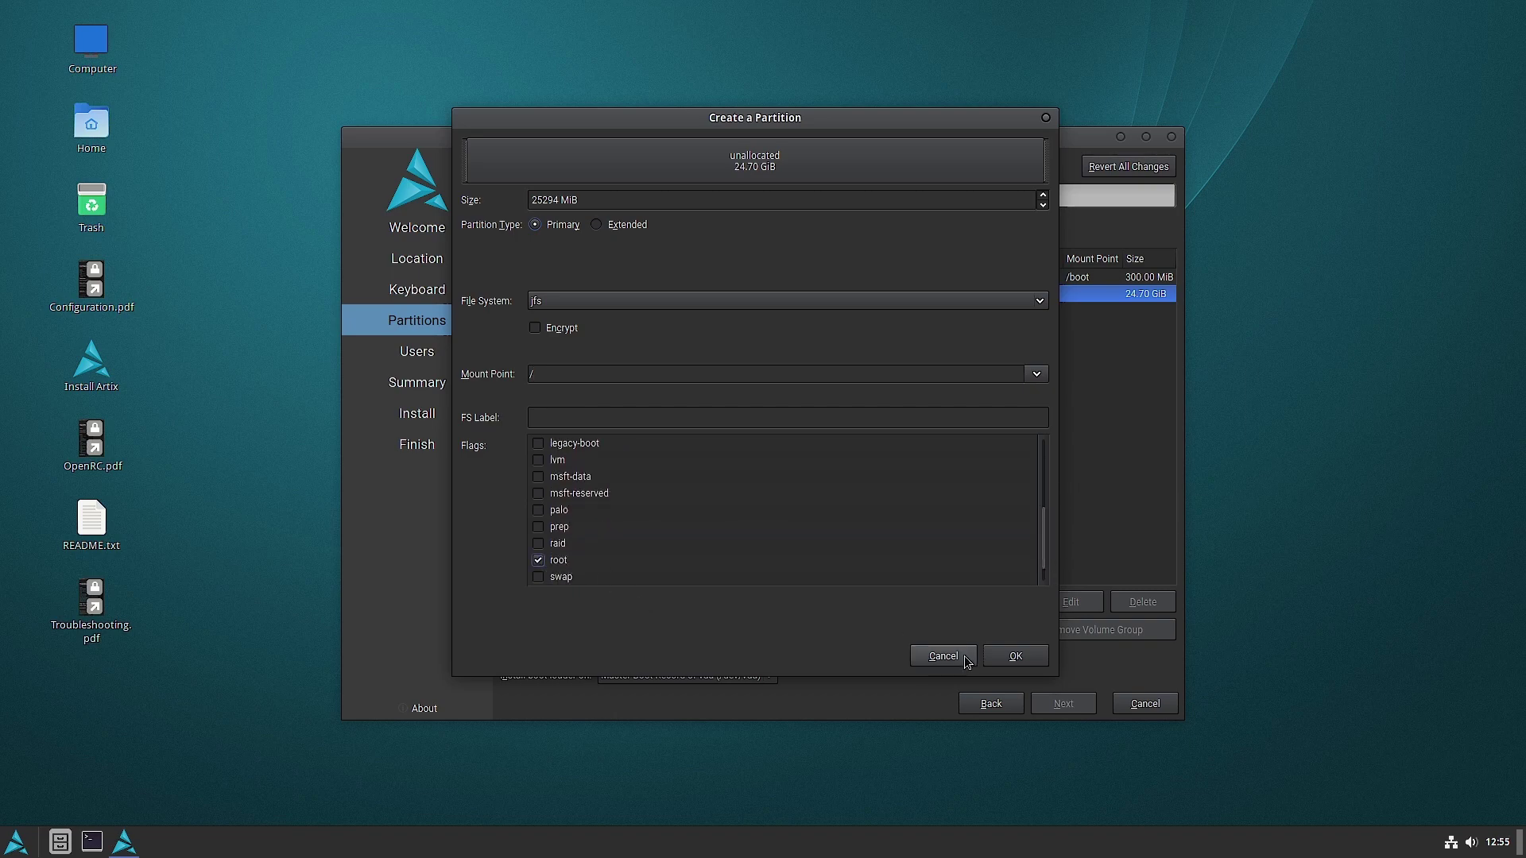
left_click(1013, 660)
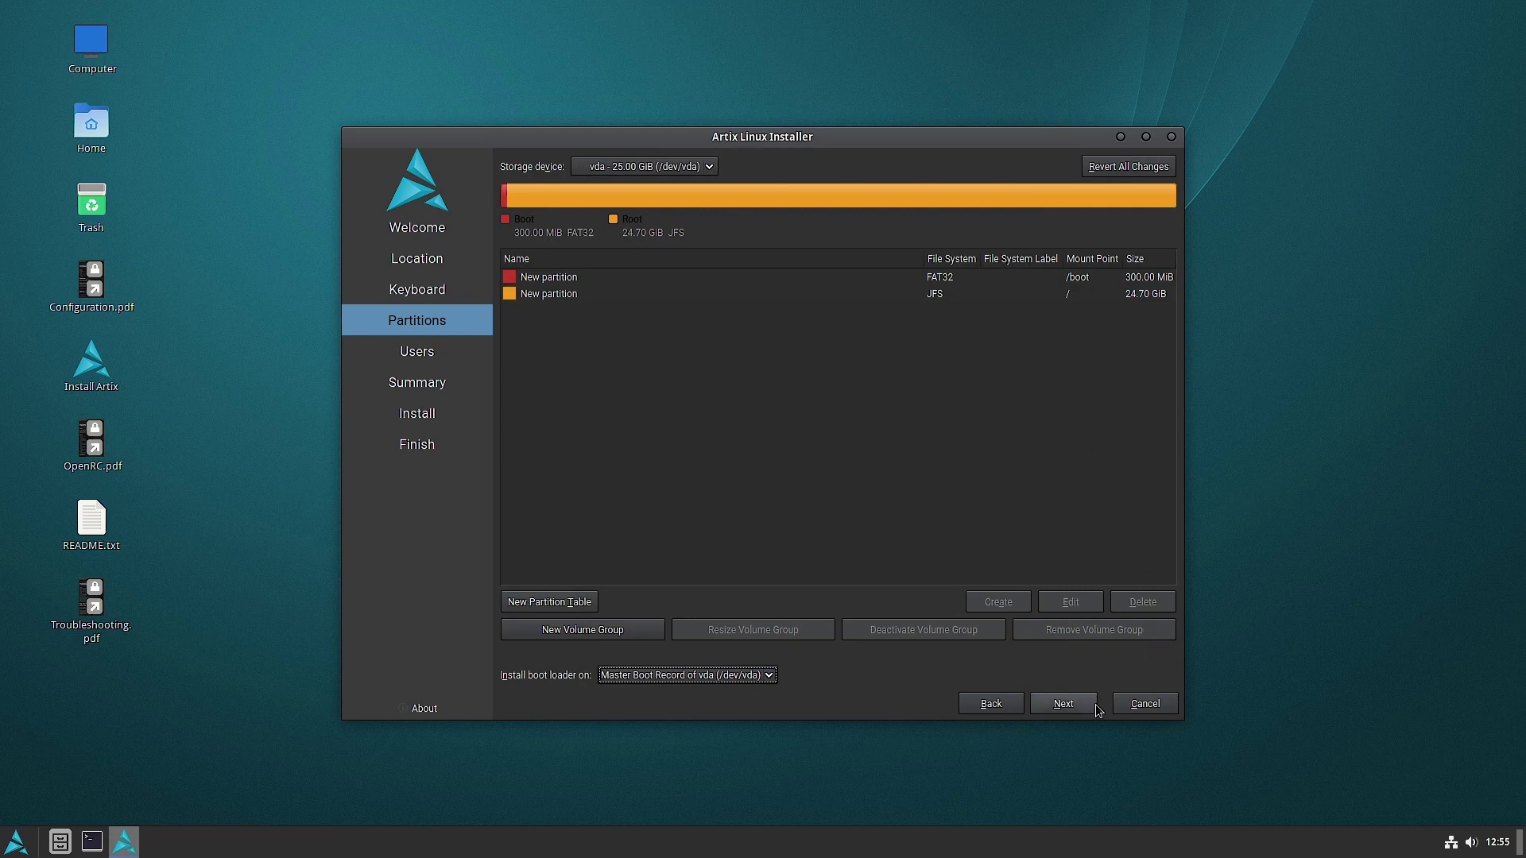
- Continue to the user step and dismiss the GPT on BIOS notice
left_click(1065, 704)
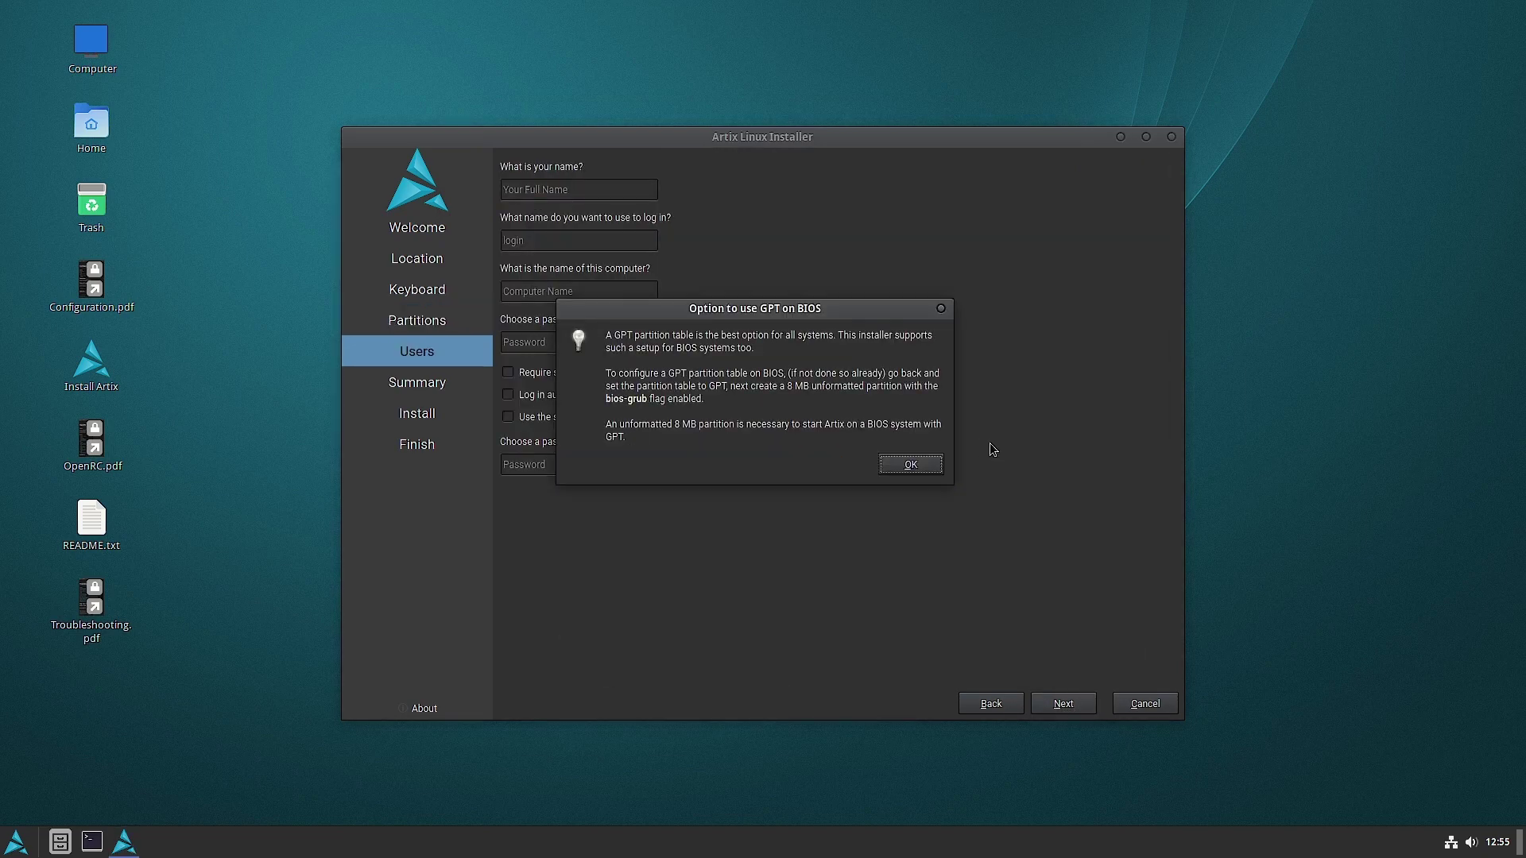
left_click(925, 471)
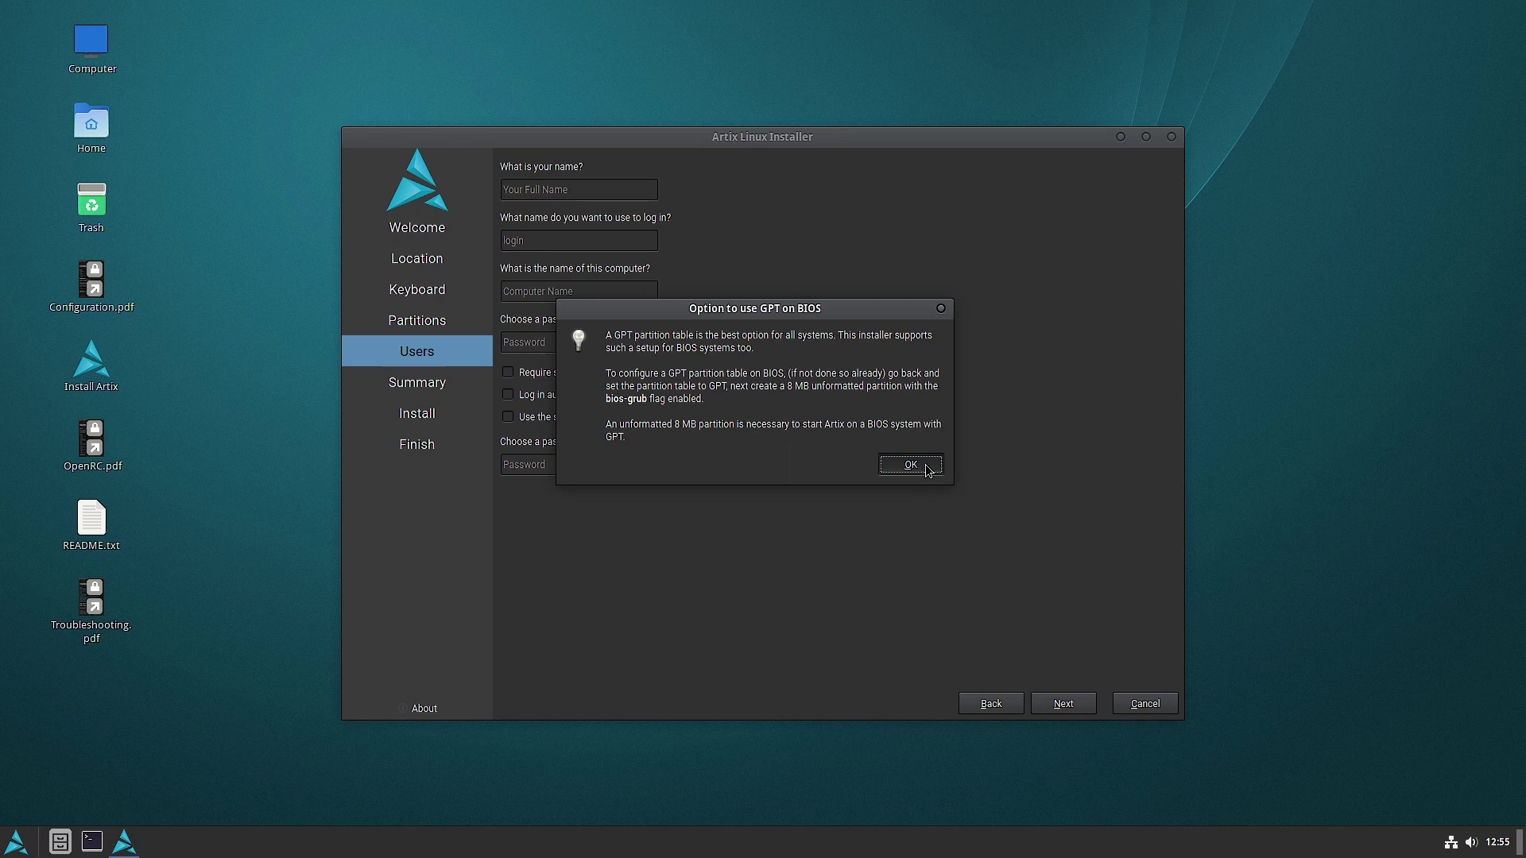
left_click(927, 471)
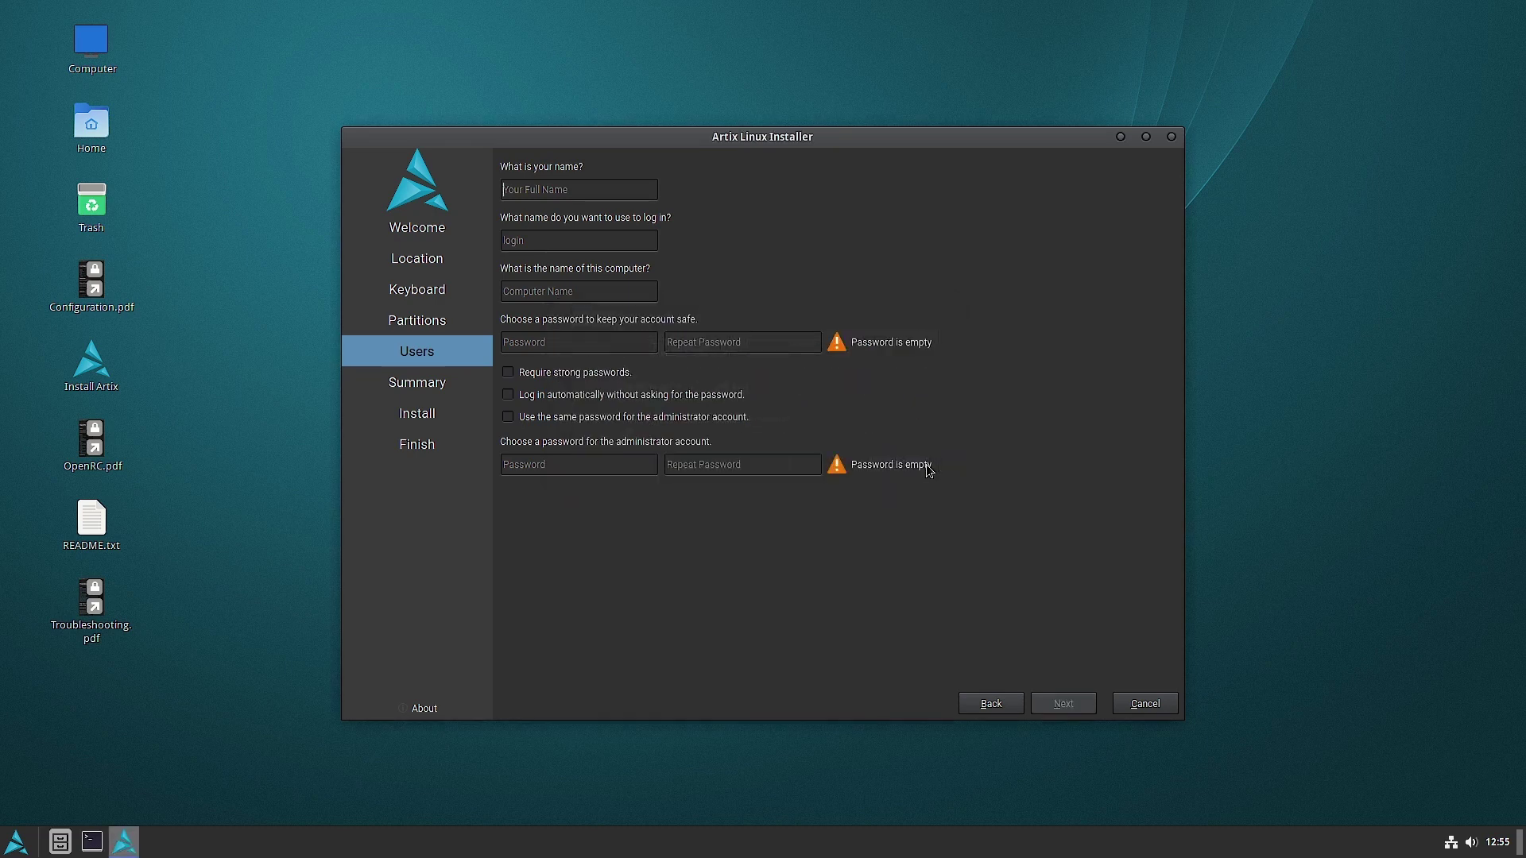
- Enter the user's name and password, reuse it for the administrator, and proceed to Summary
left_click(588, 189)
type("sam")
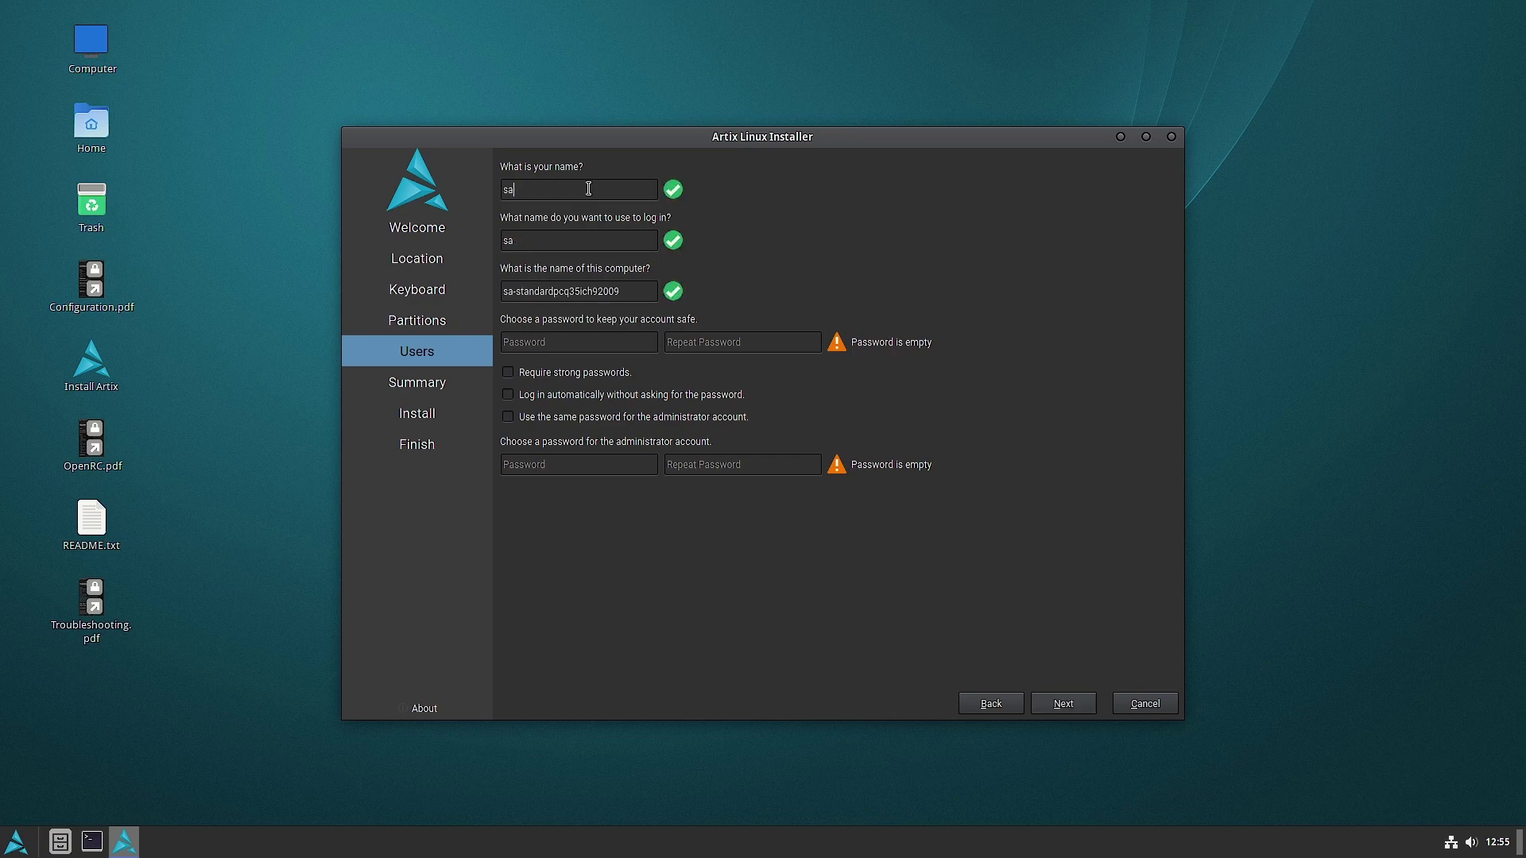
left_click(552, 344)
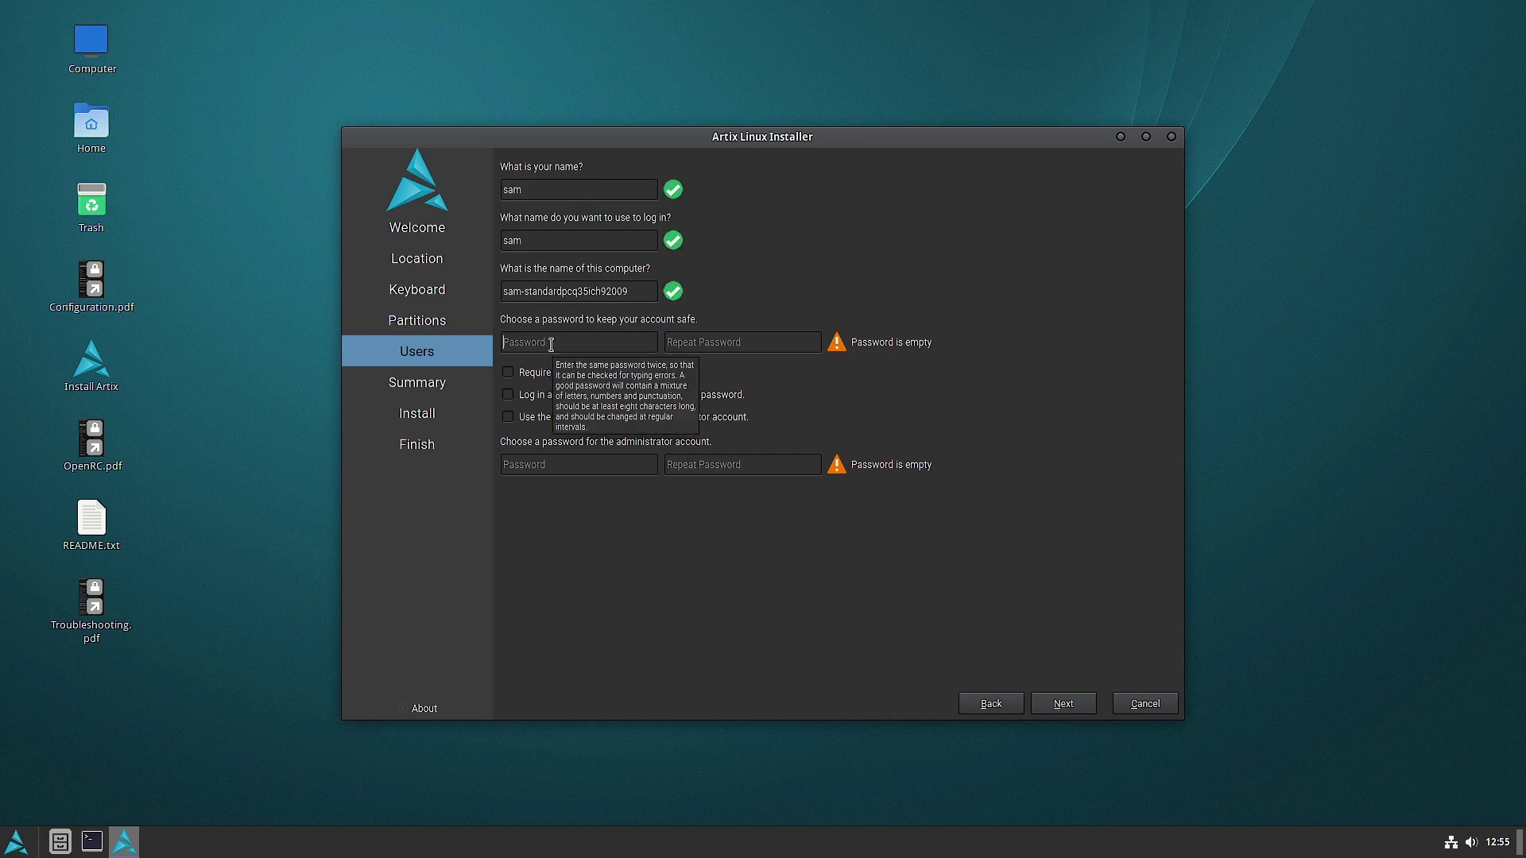
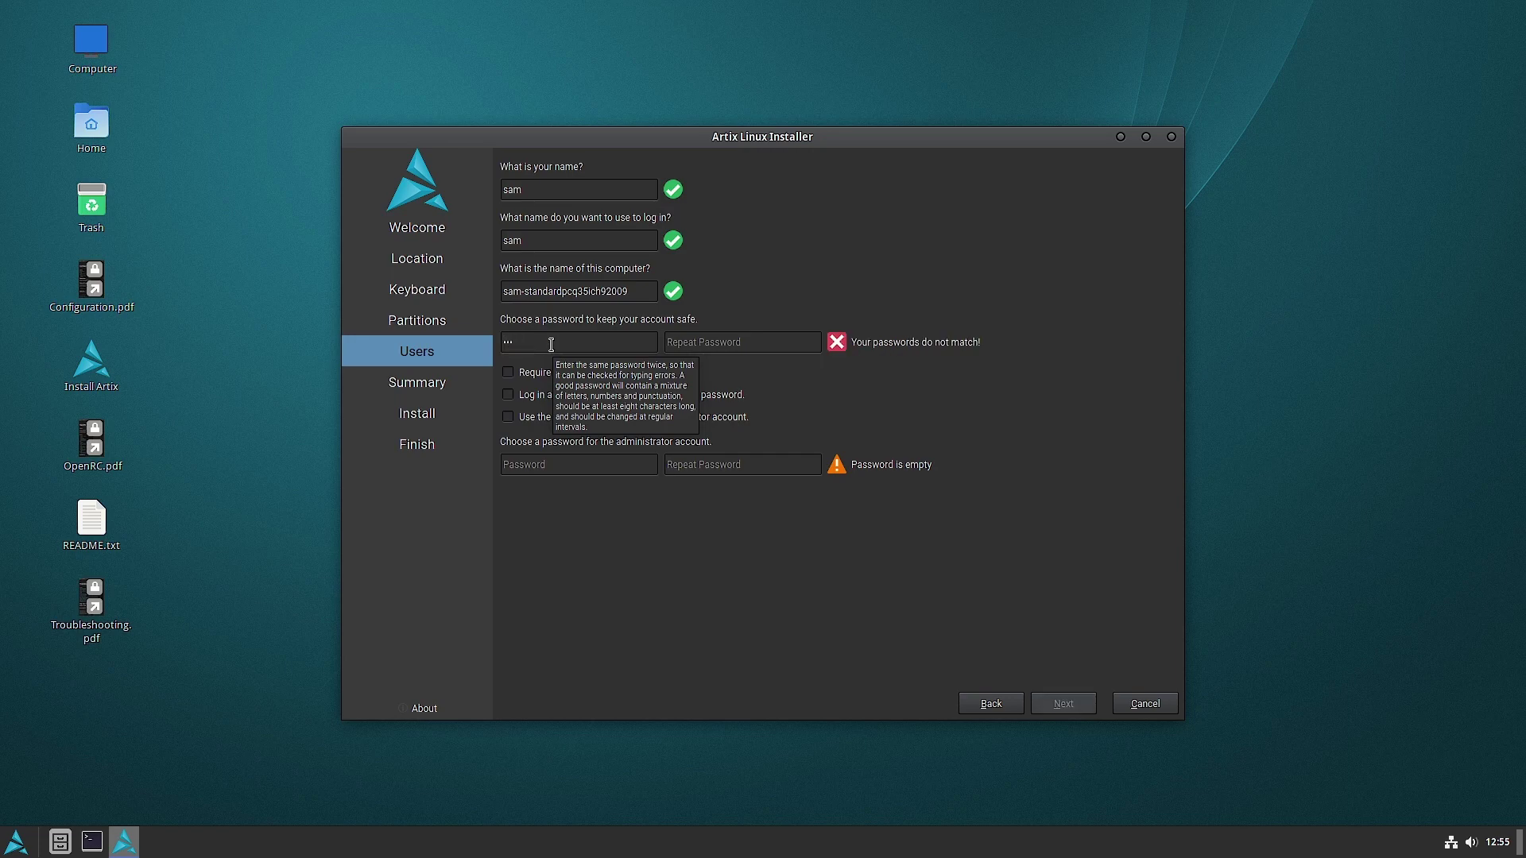
left_click(719, 343)
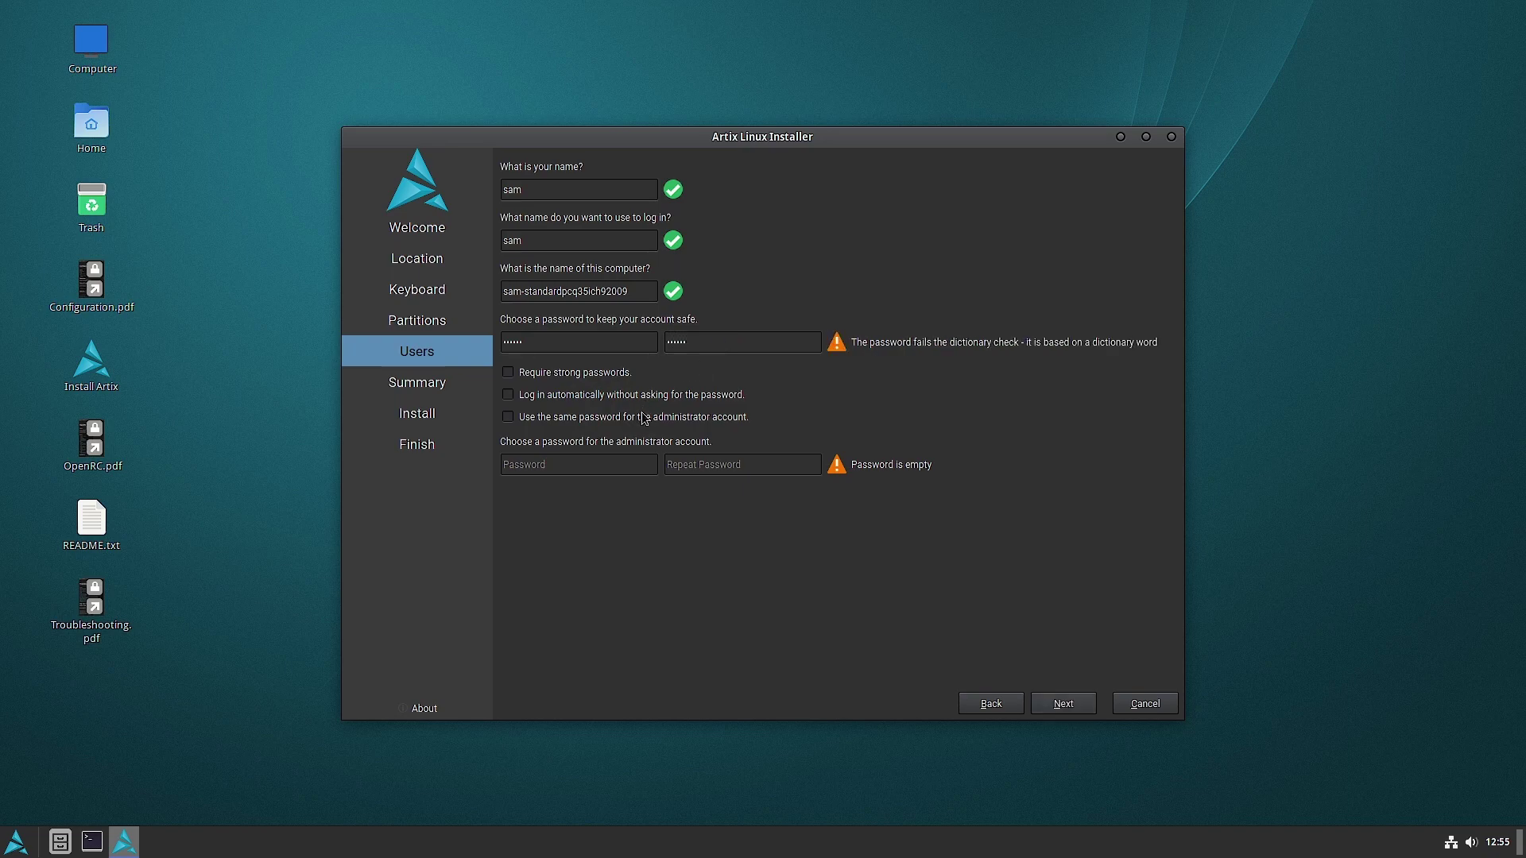
left_click(644, 417)
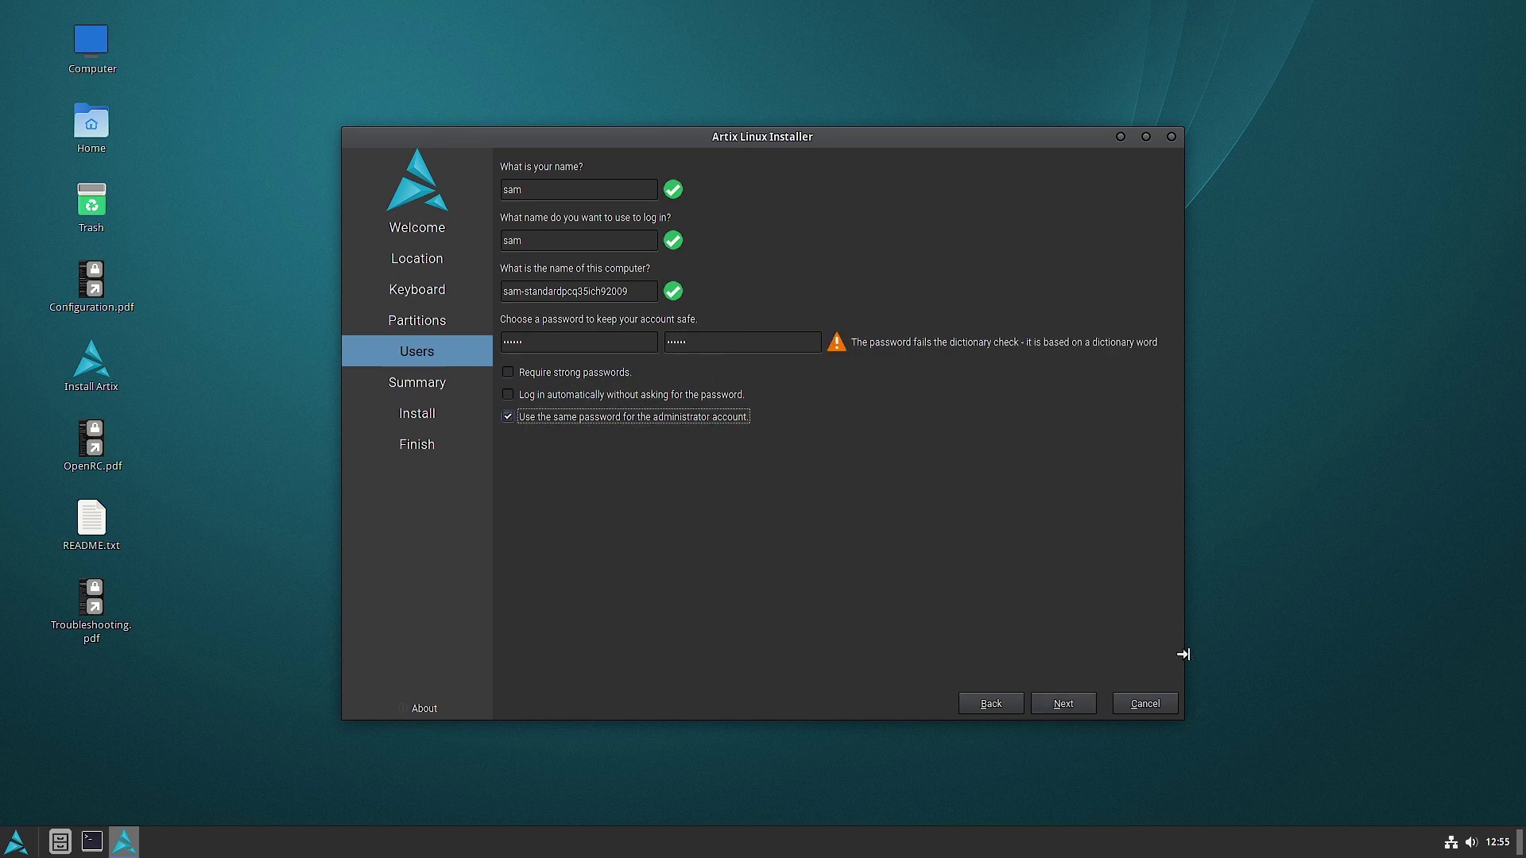
left_click(1068, 705)
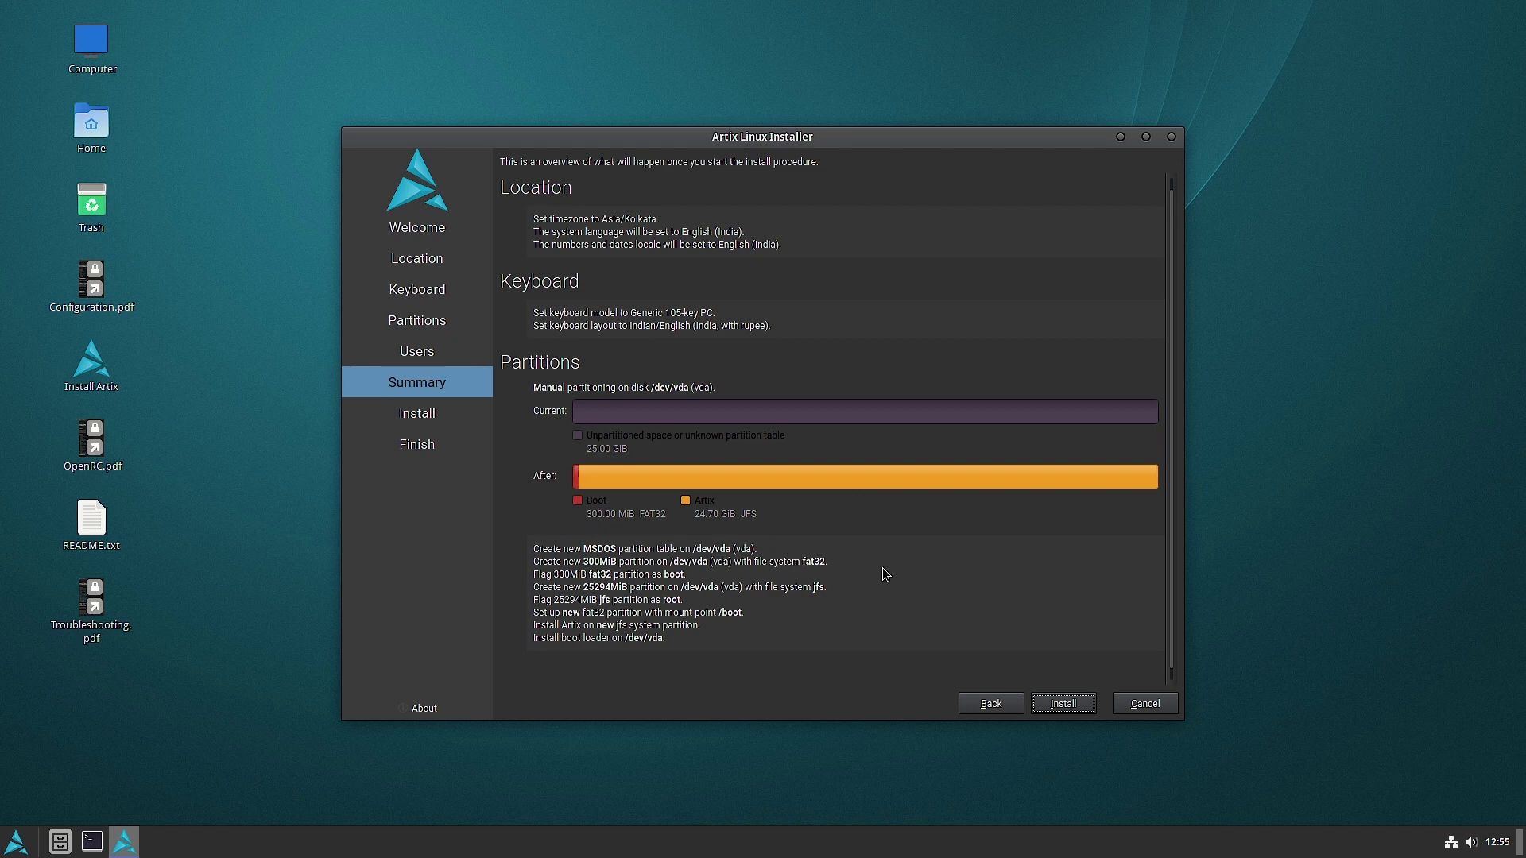
- Confirm the Summary page to begin installing Artix onto /dev/vda
left_click(1064, 704)
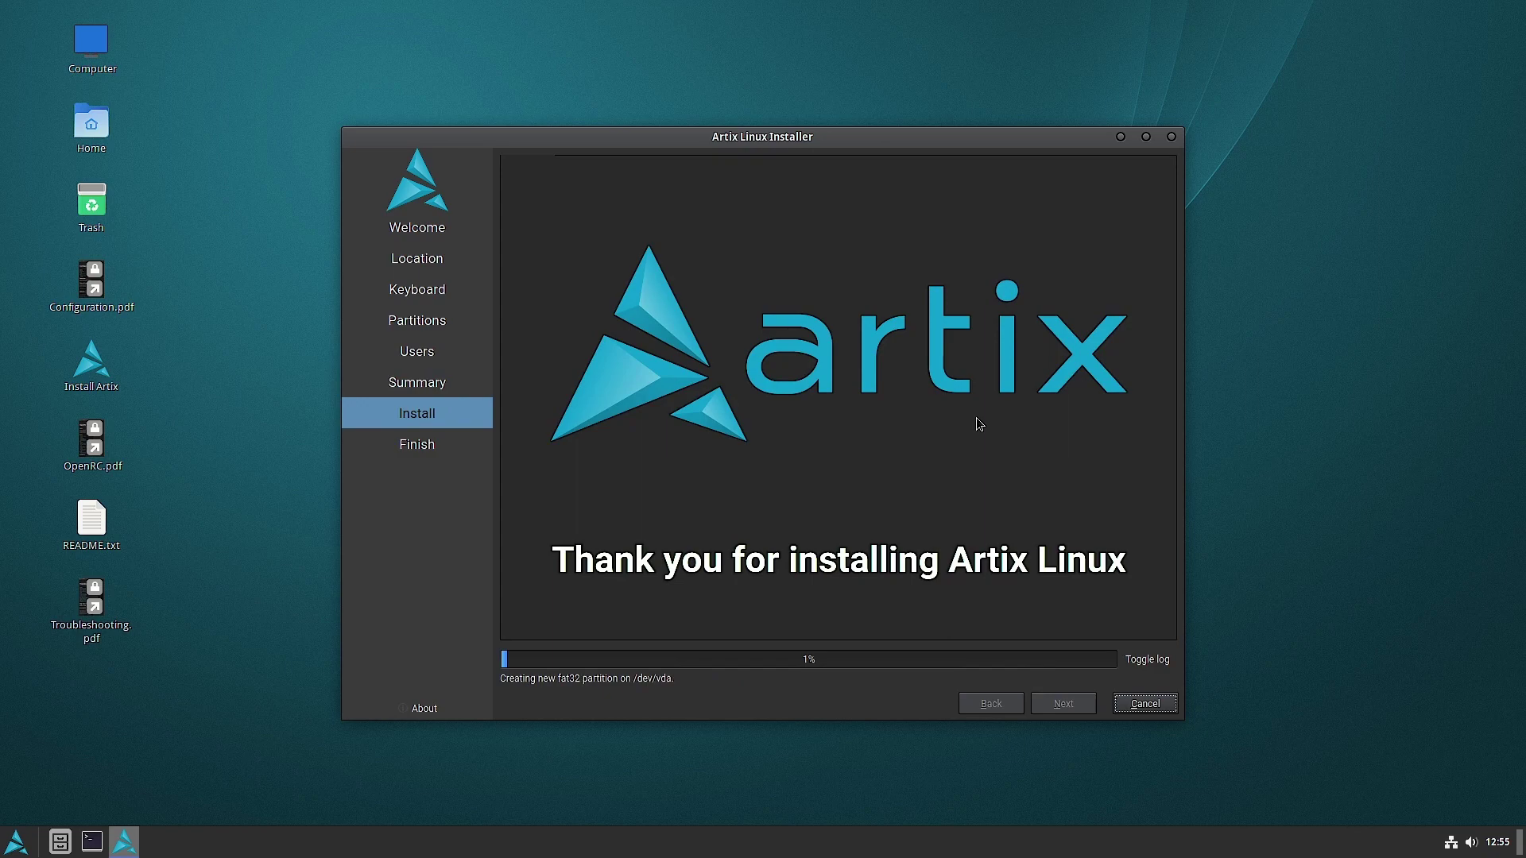